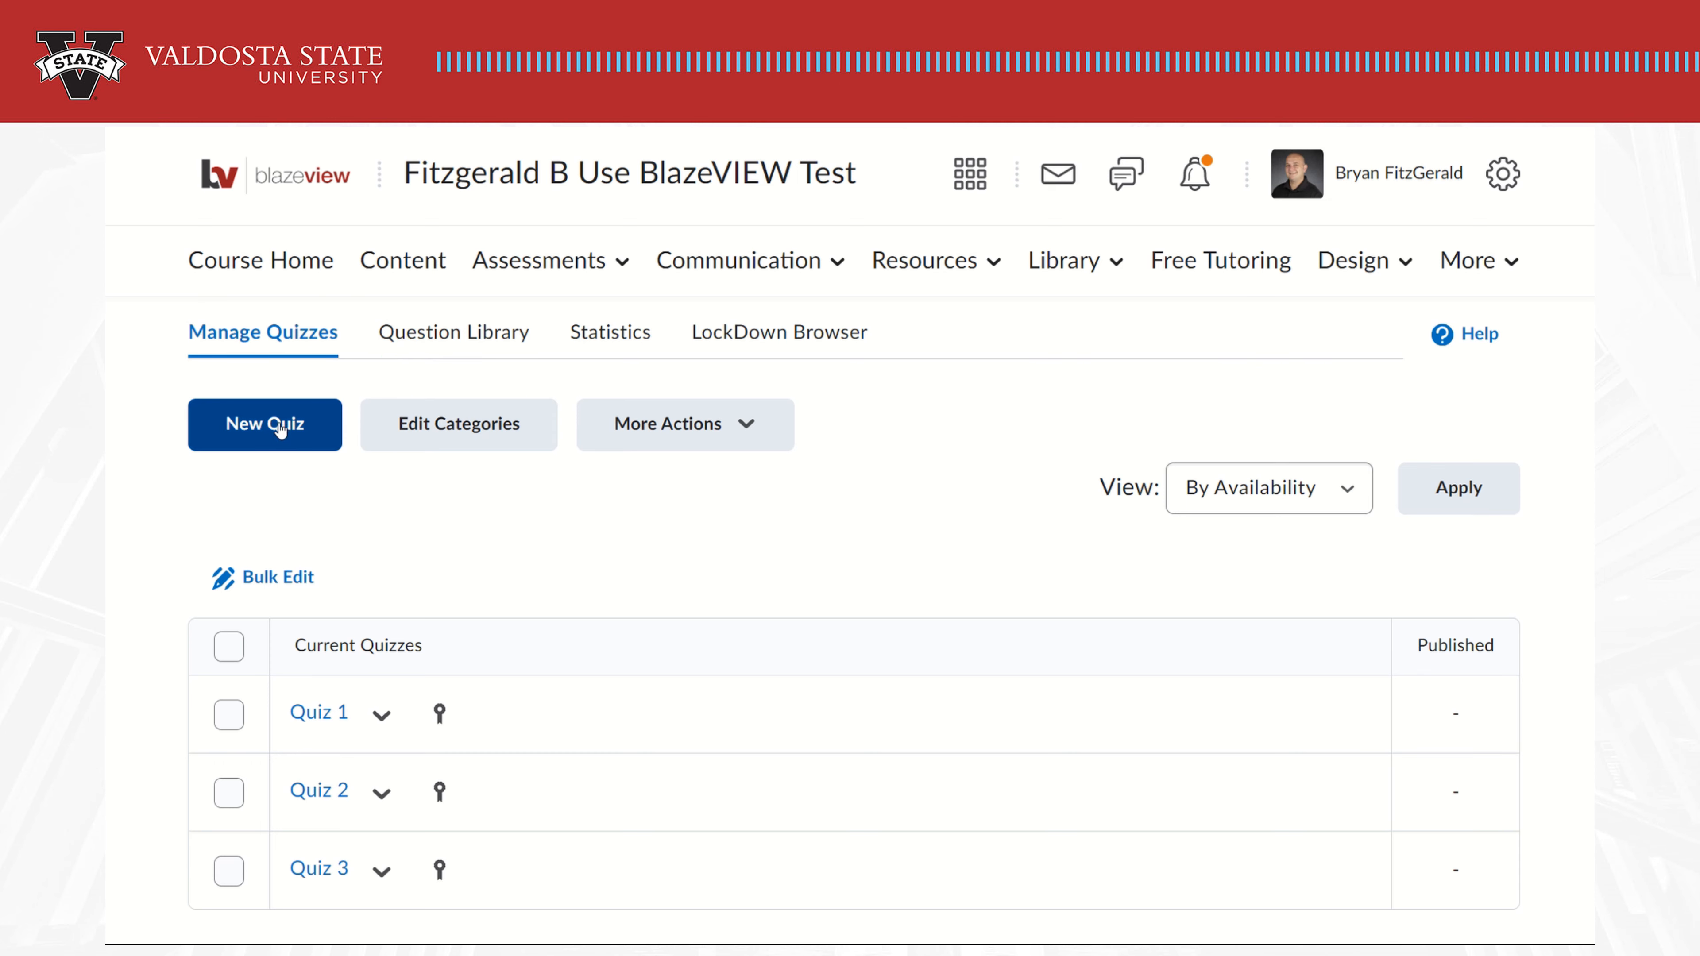
Create a new quiz named 'Demo Quiz' and bring up its grade book options
click(278, 428)
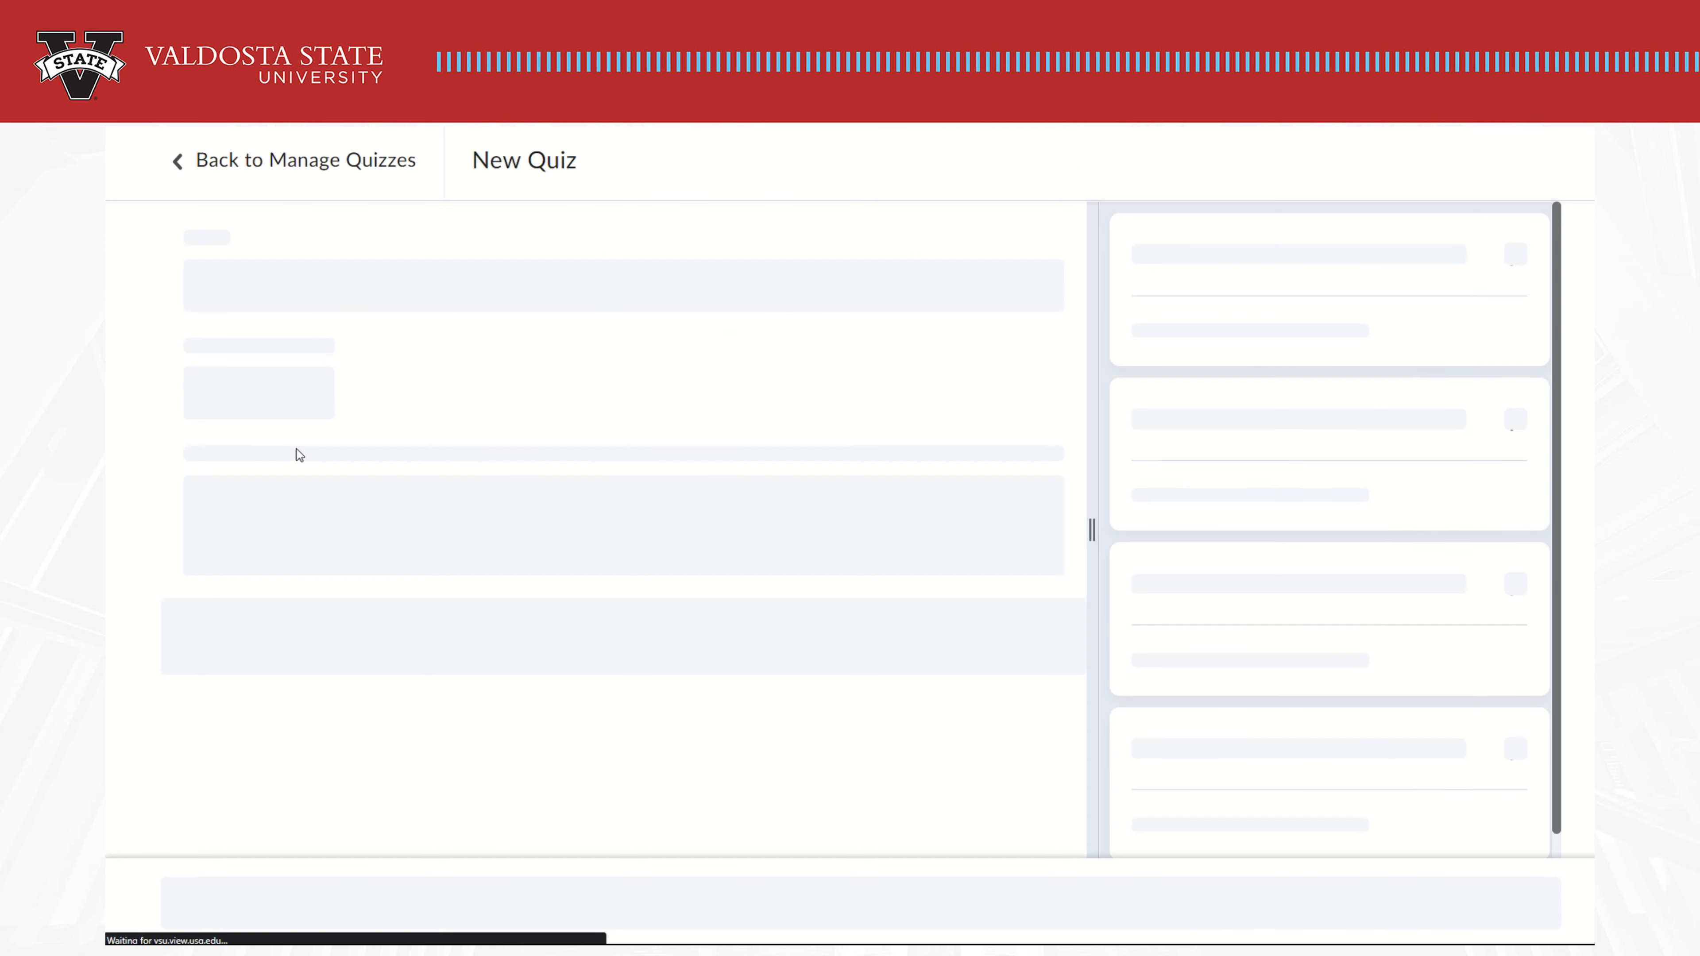
drag(363, 293, 200, 270)
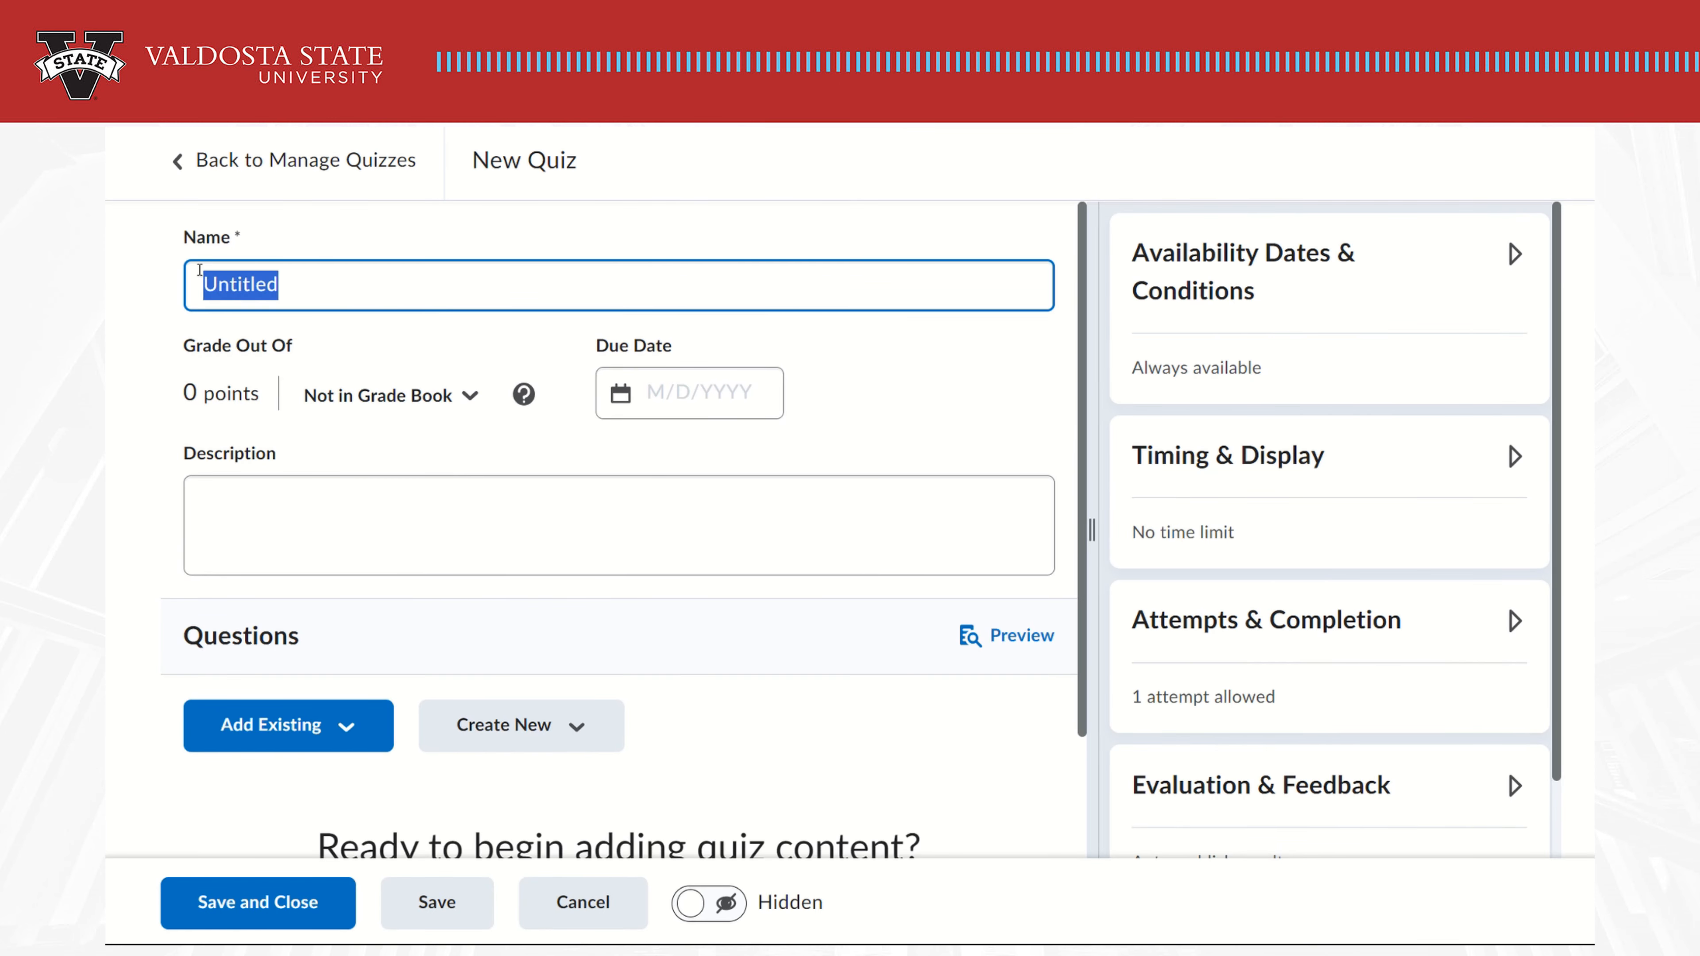
text(Demo Quiz)
click(298, 513)
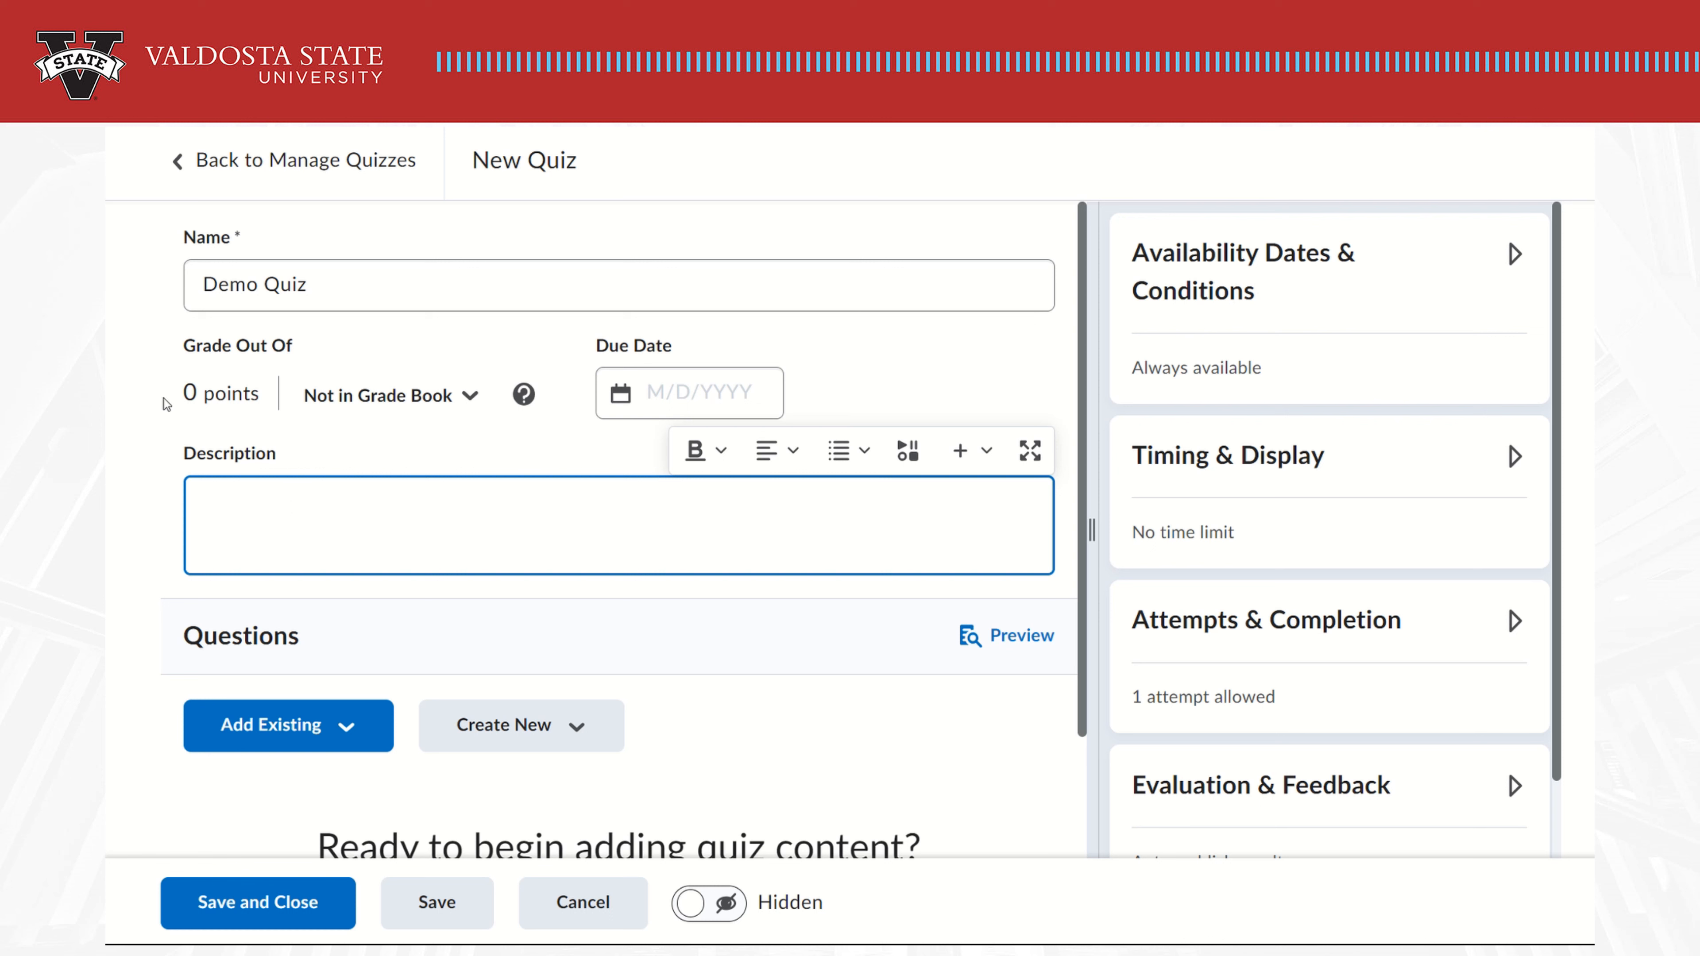
click(376, 404)
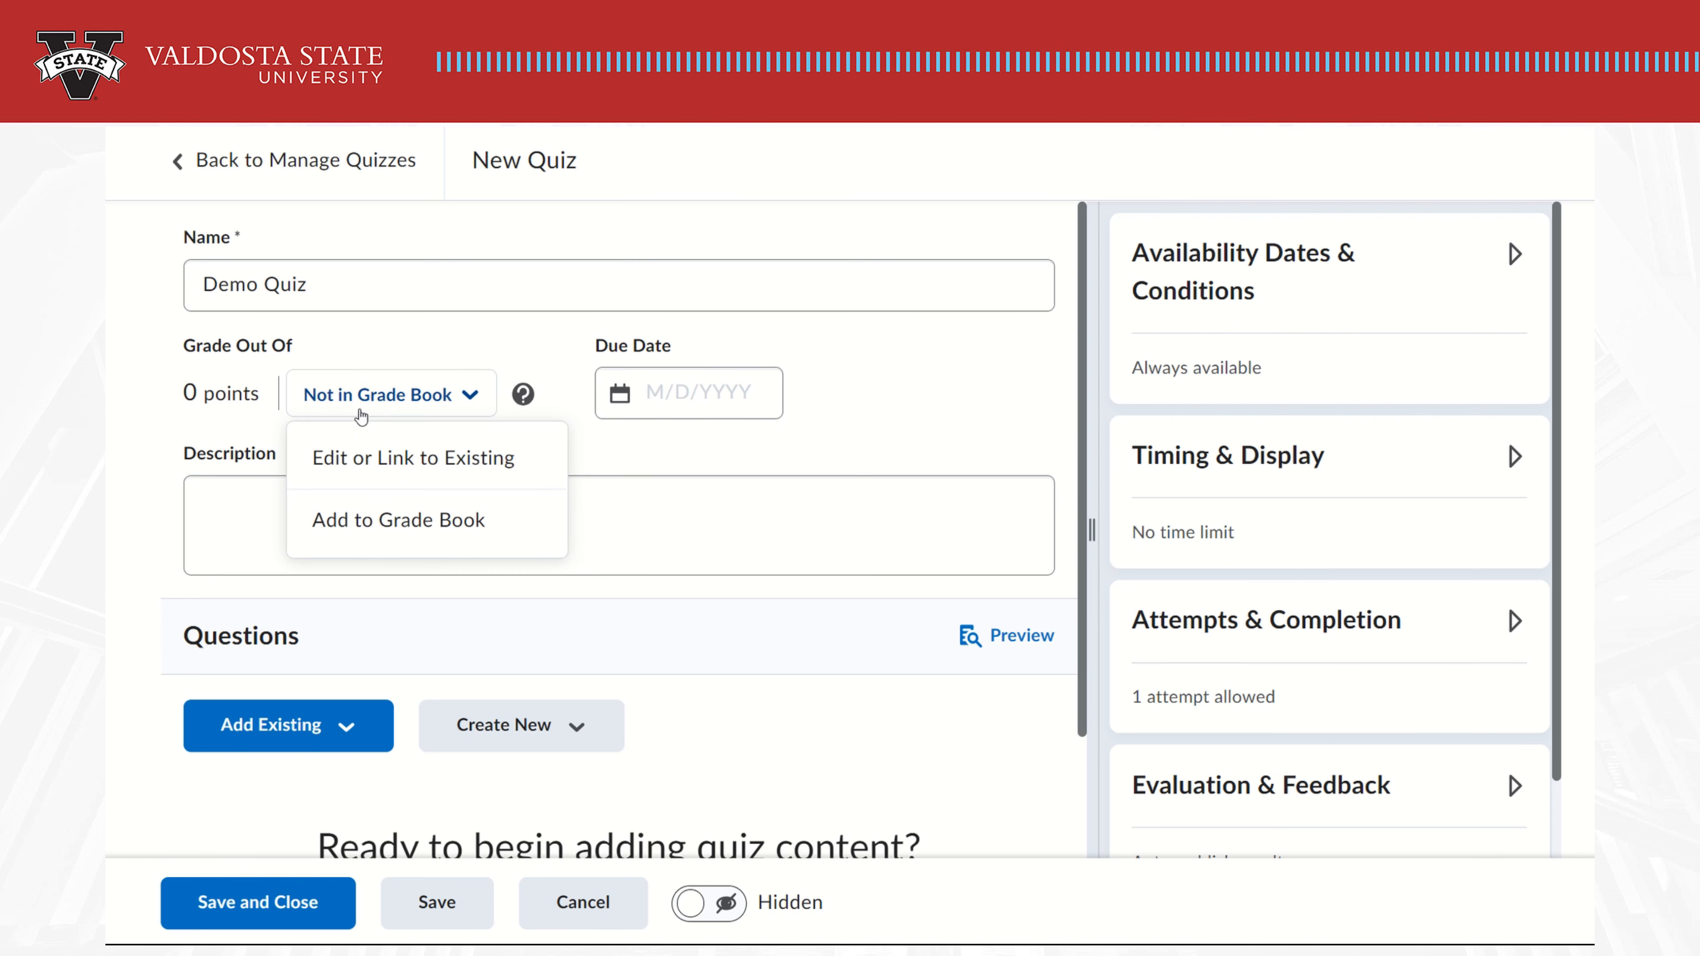
Link the quiz to the existing 'Demo Quiz' grade item worth 100 points
click(401, 458)
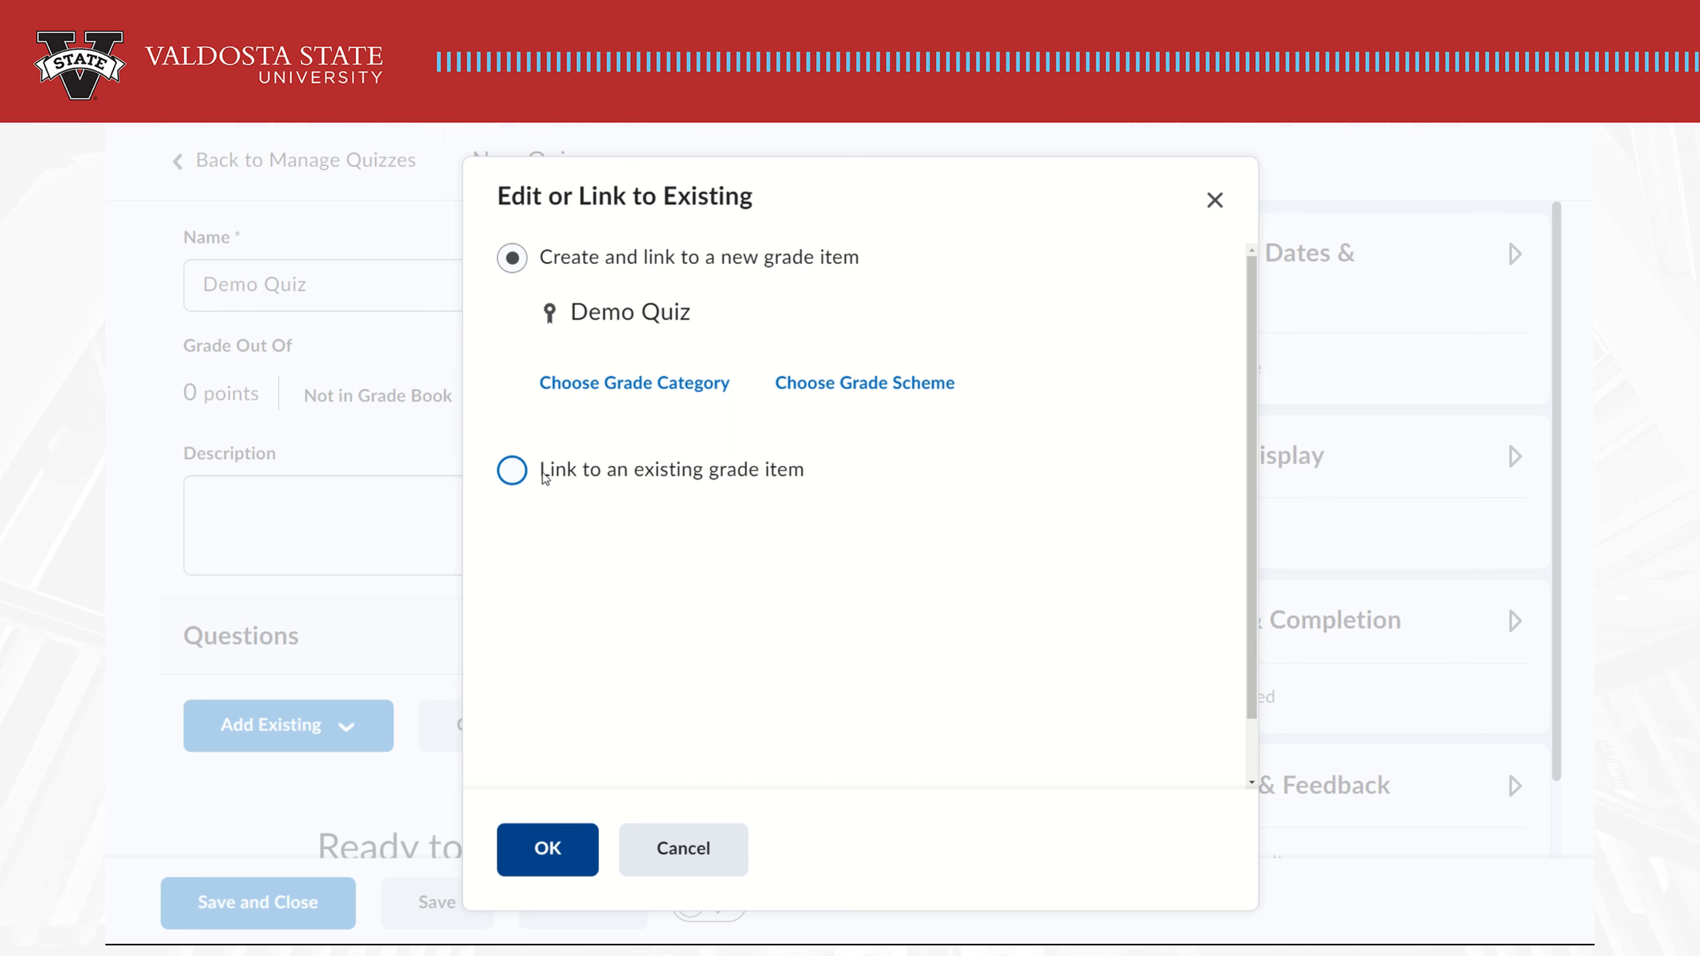
click(513, 472)
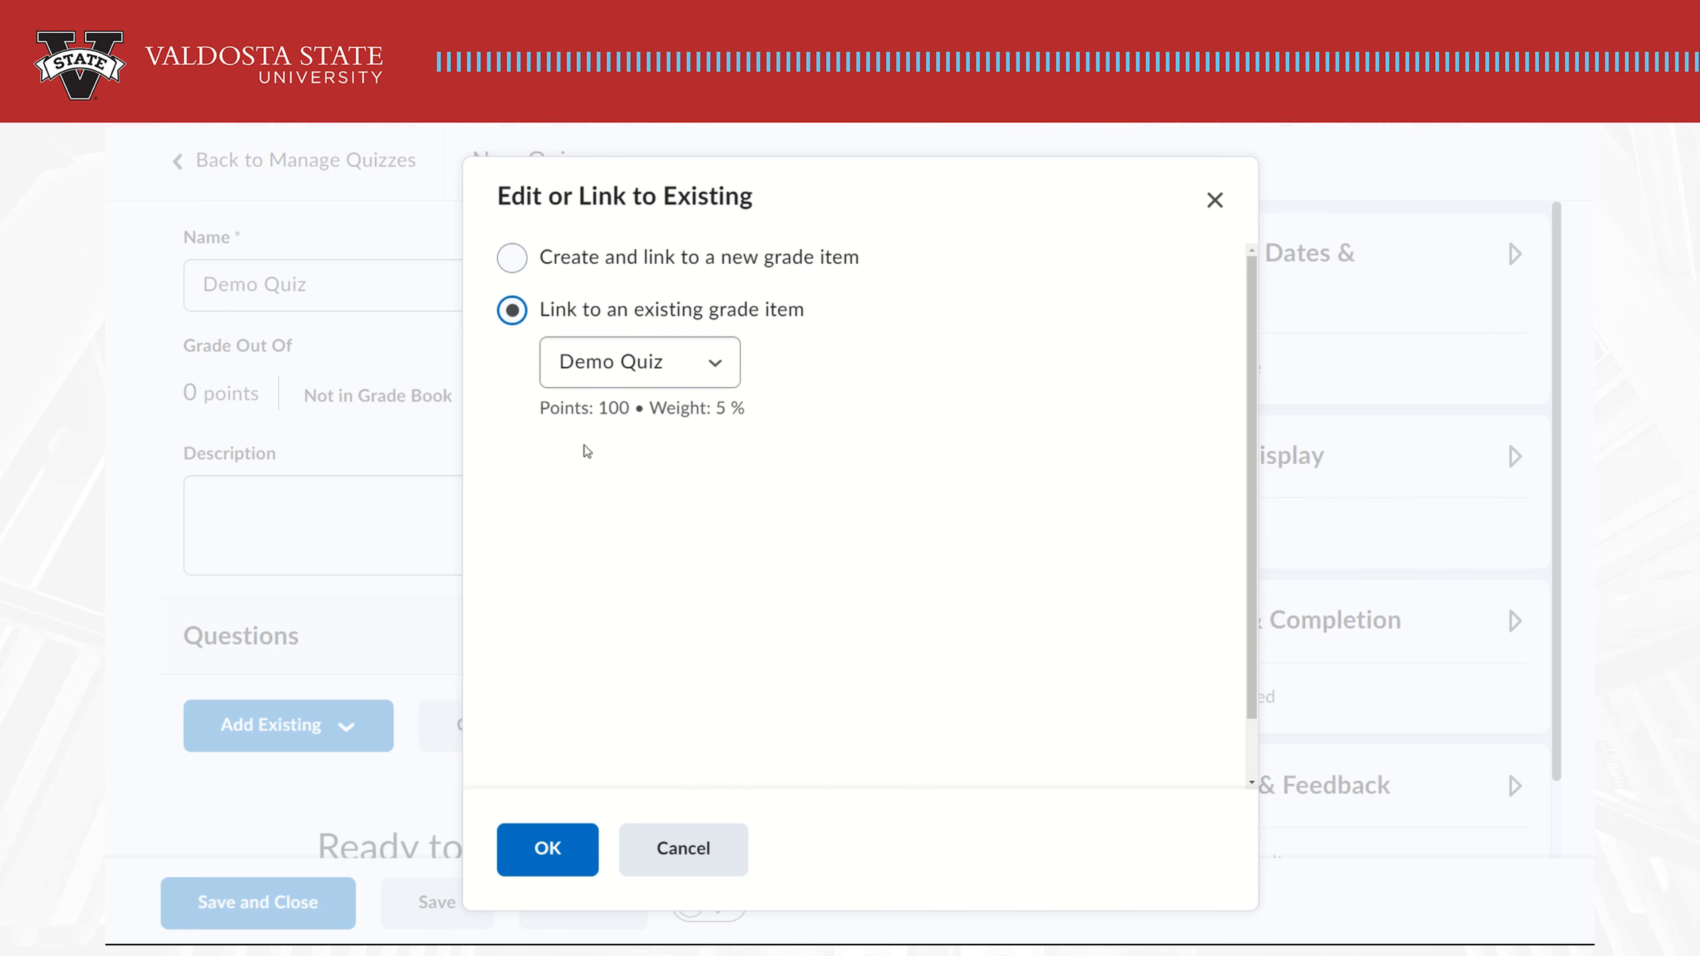
click(712, 367)
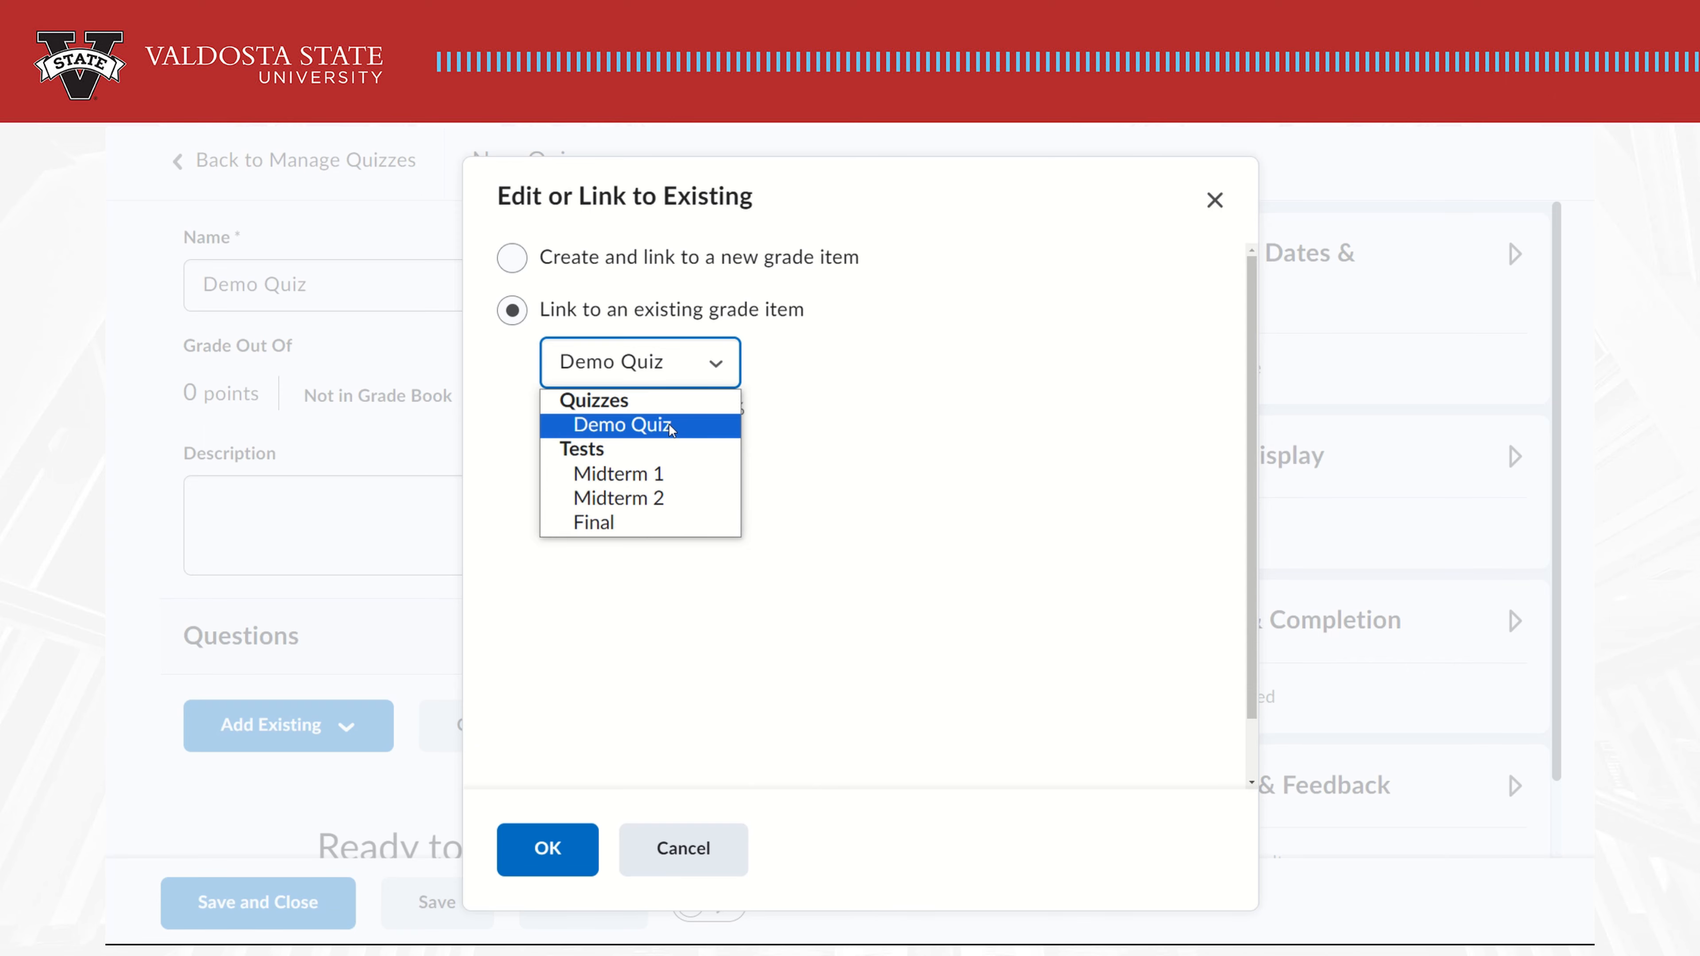
click(675, 428)
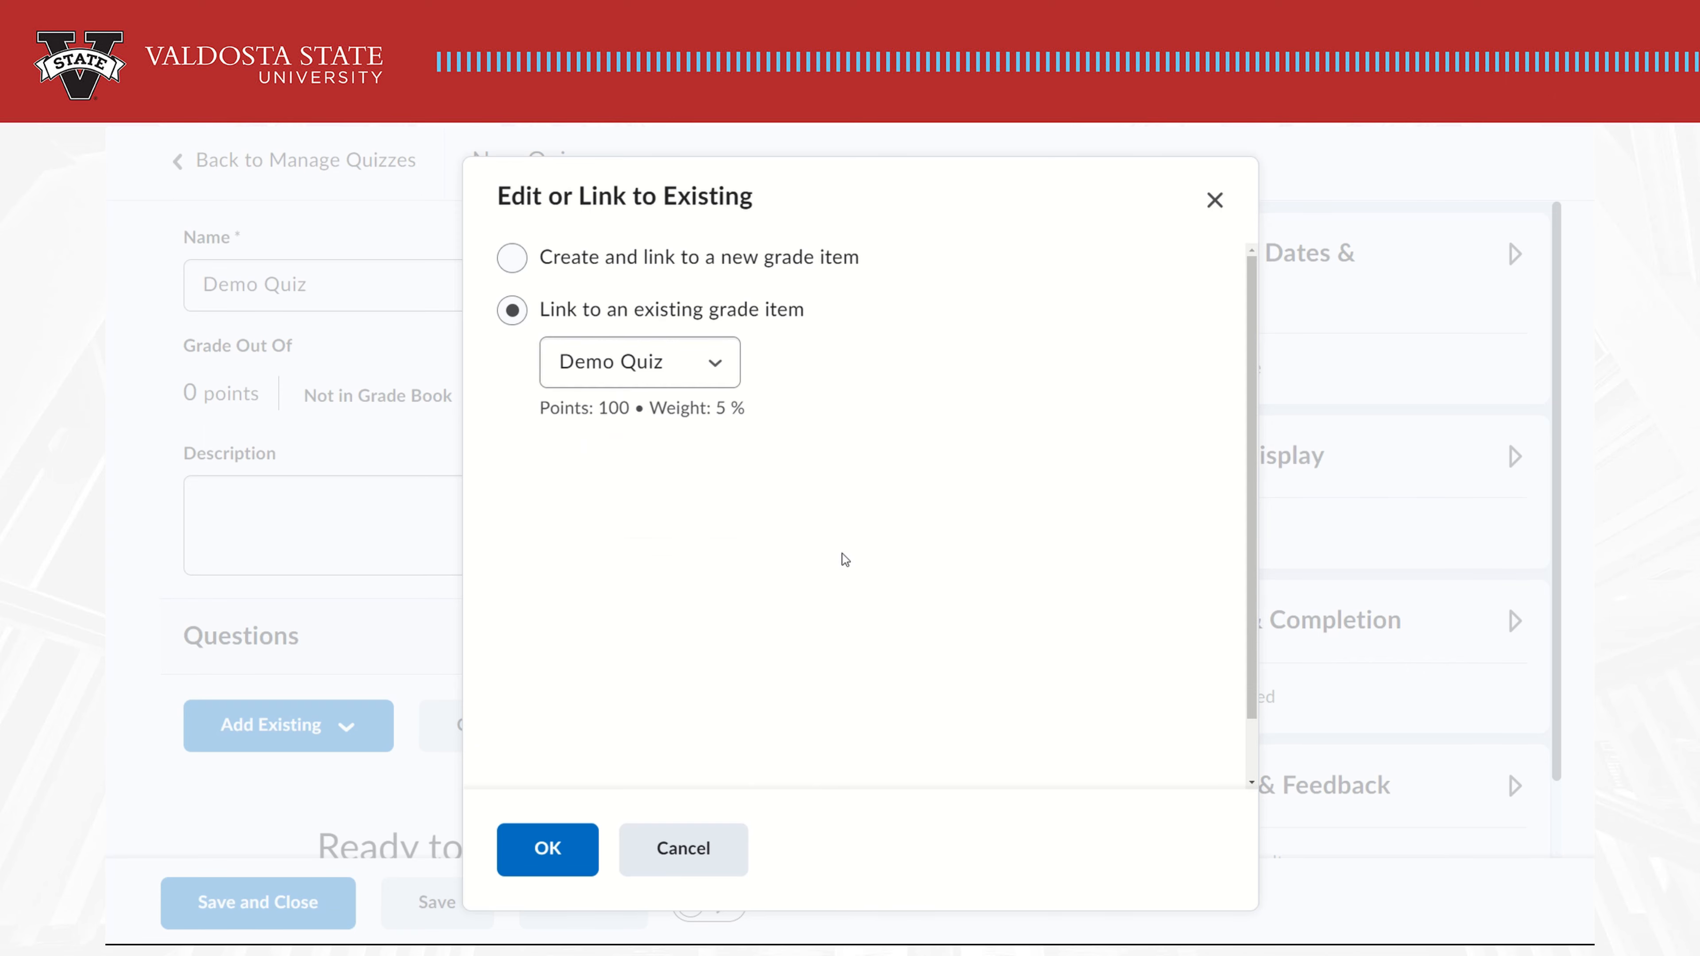
click(587, 856)
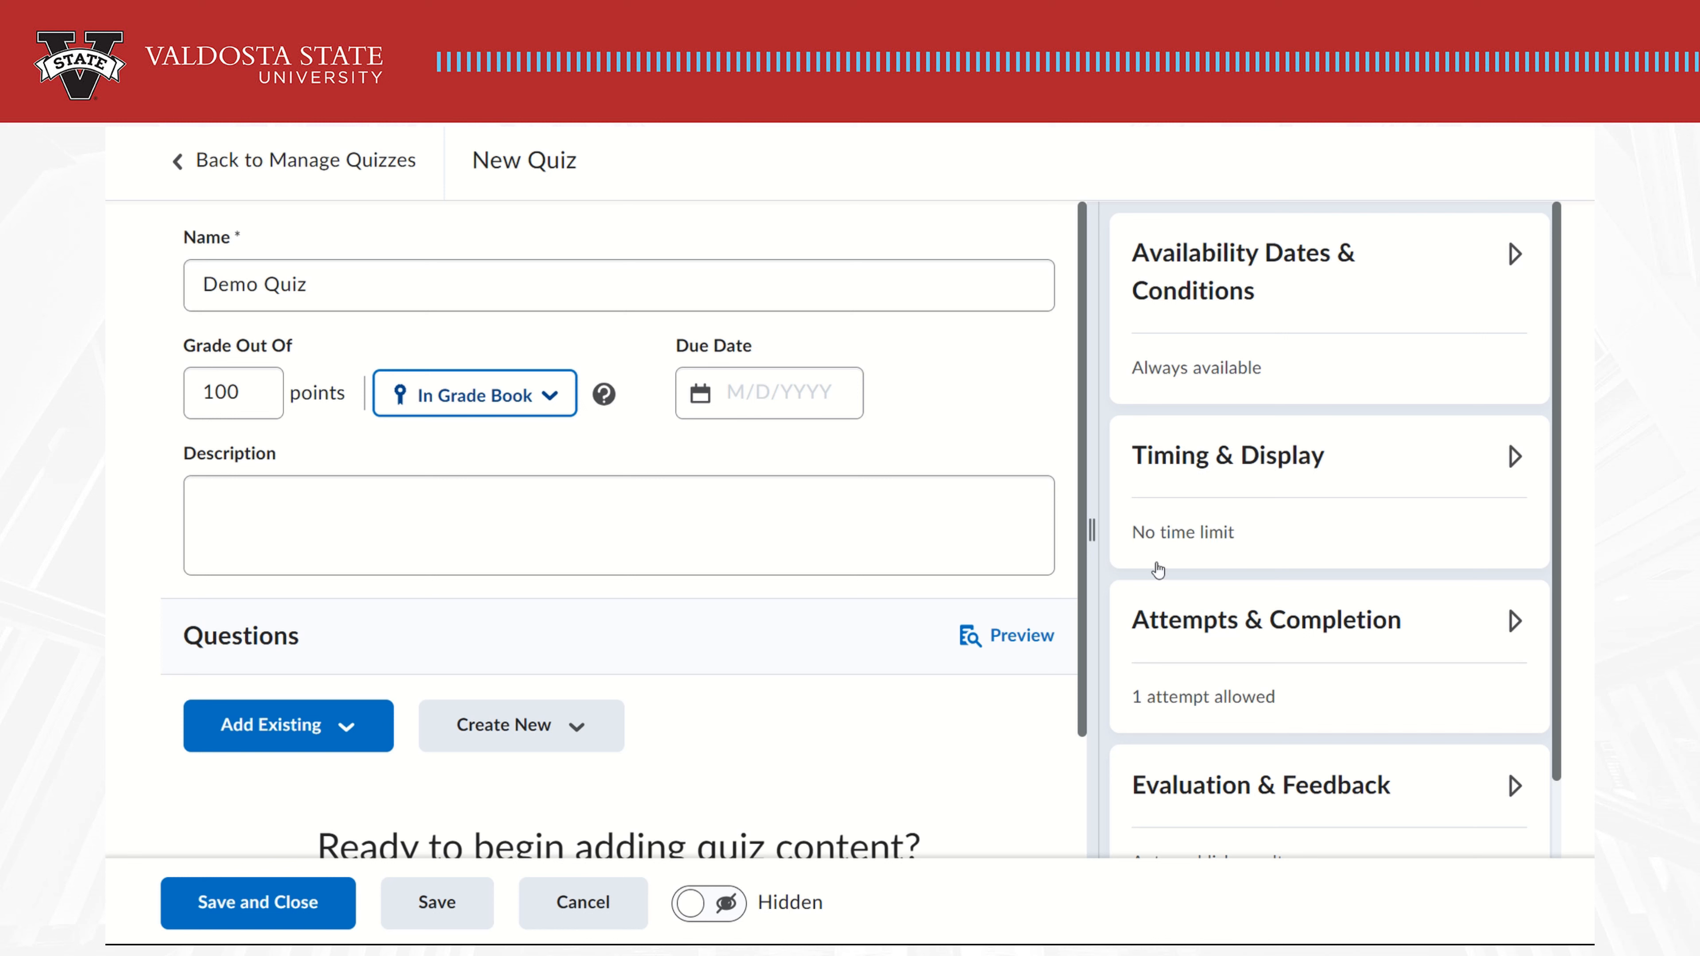
Set the availability end date to 9/21/2023 and add availability dates to the calendar
click(761, 399)
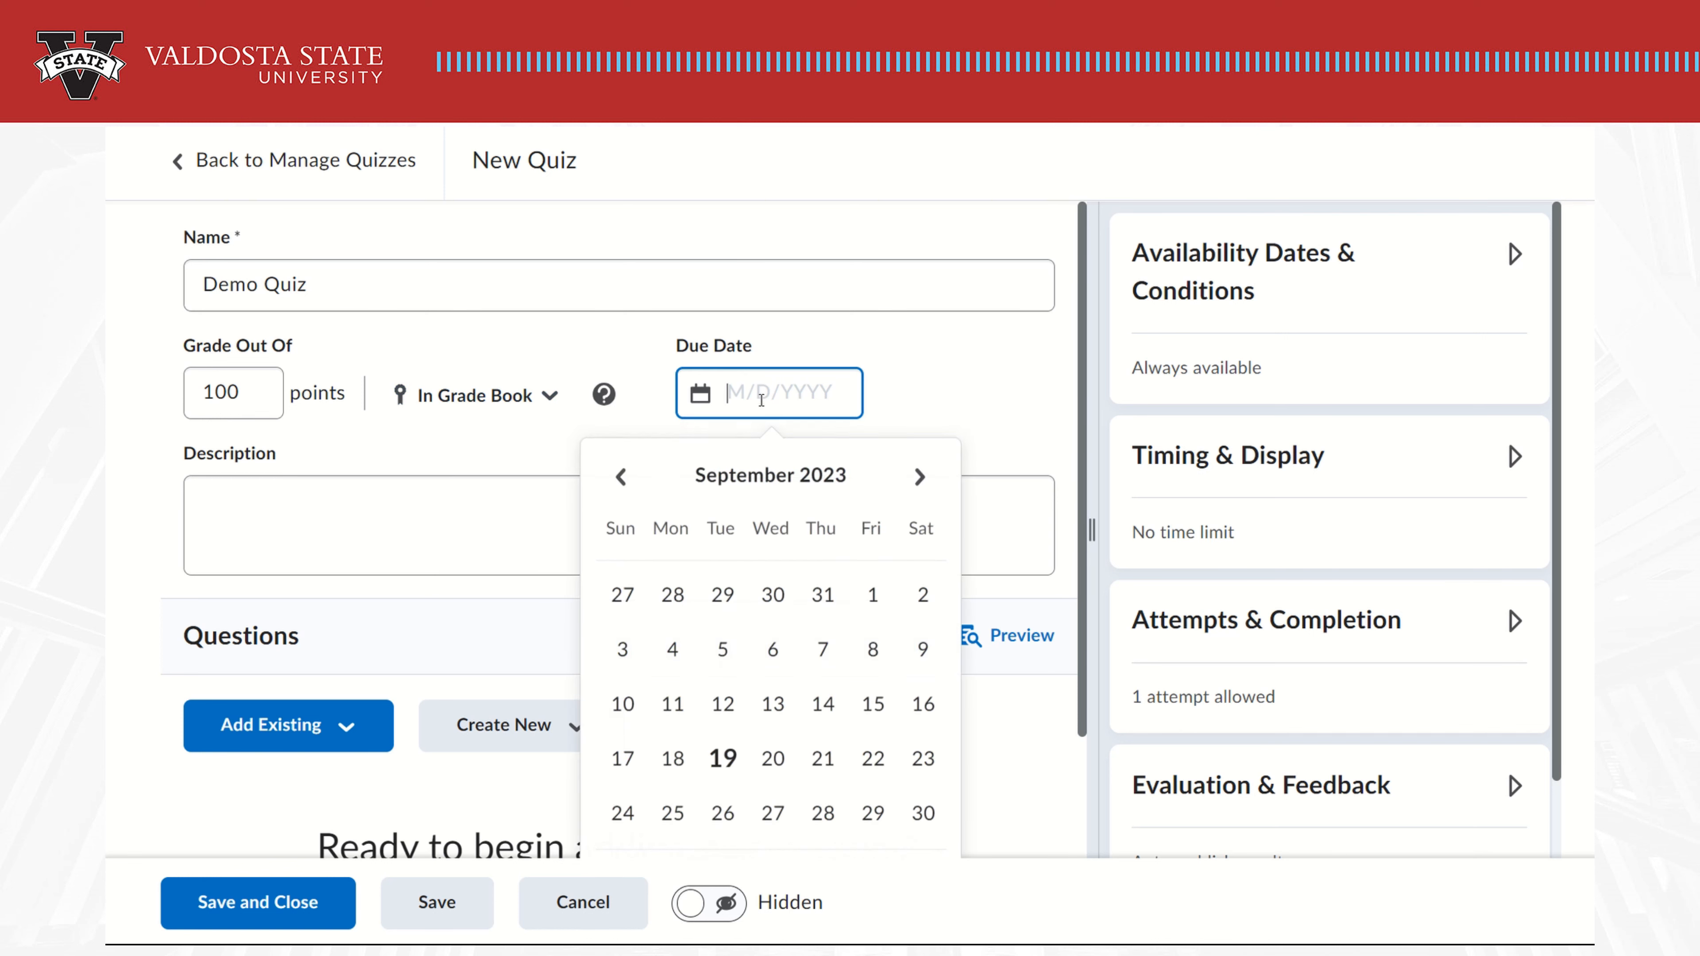
click(994, 405)
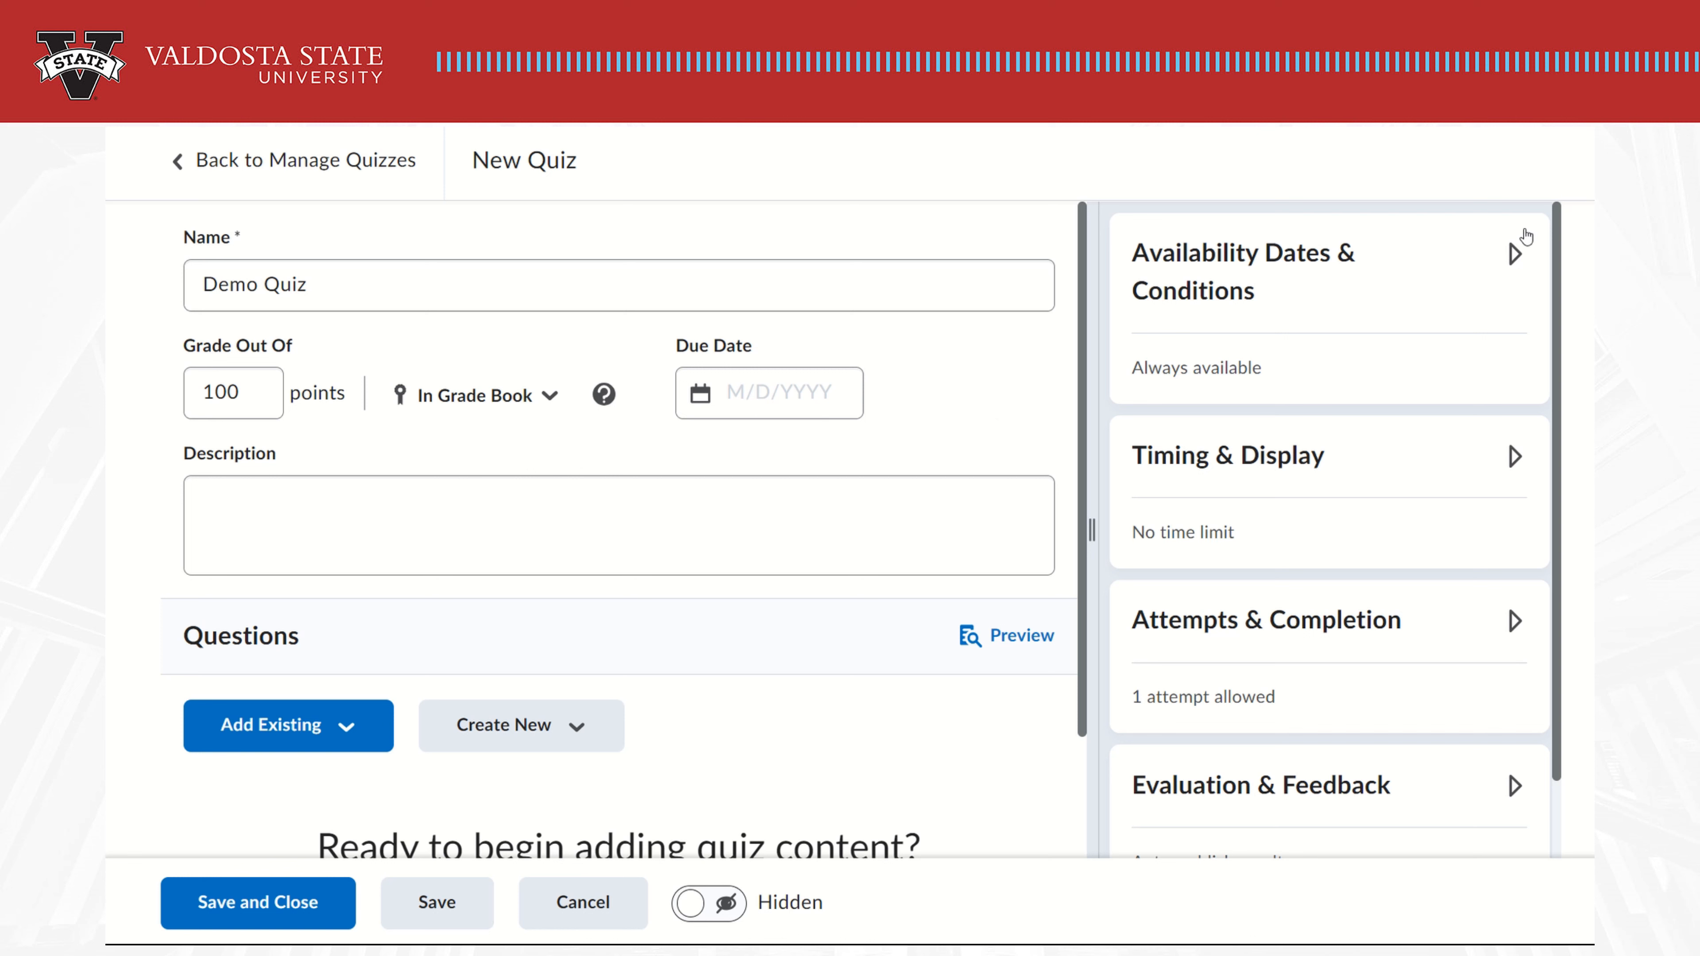
click(1487, 275)
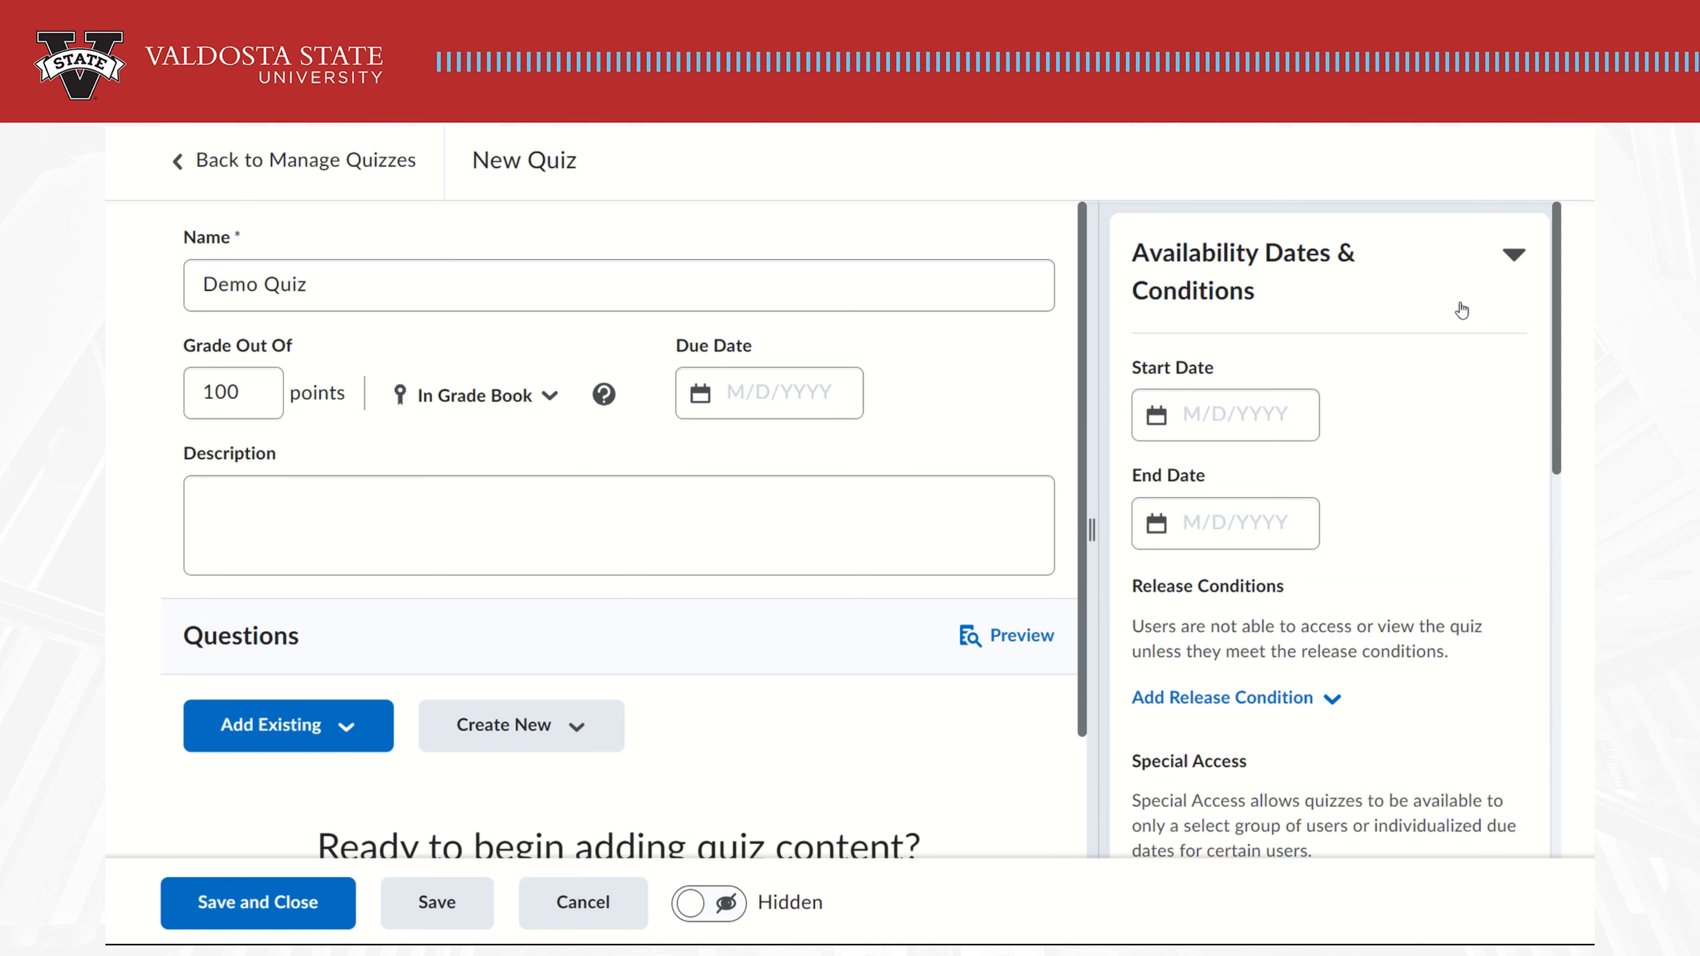
click(1213, 523)
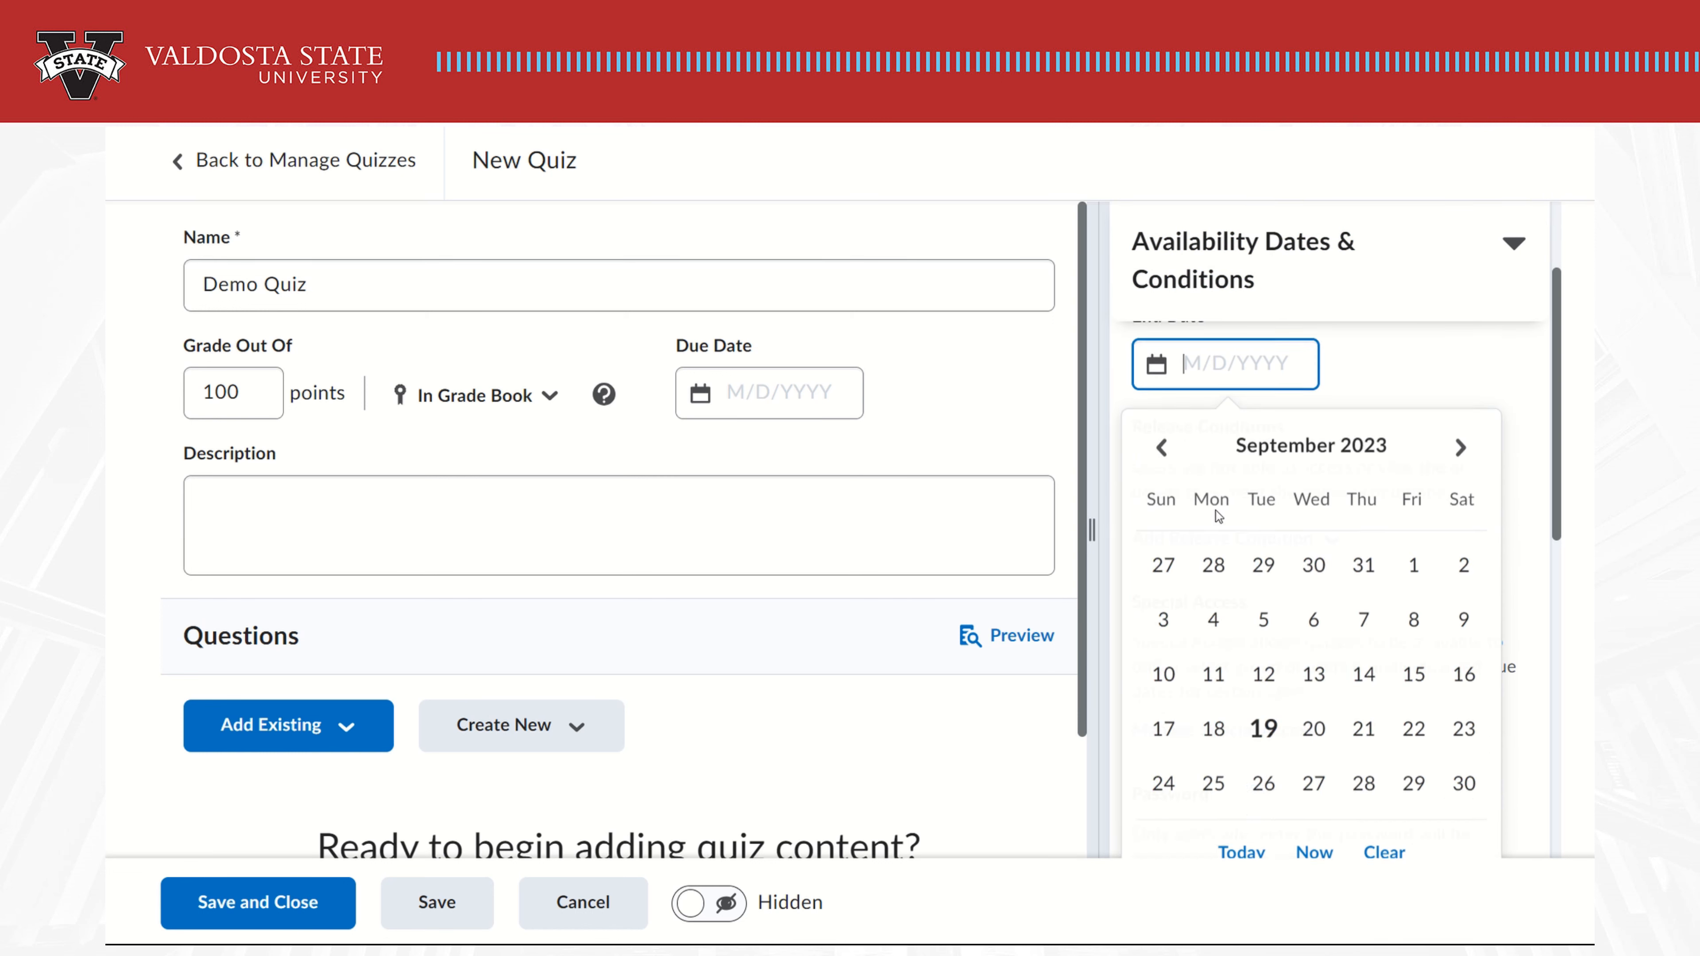
click(1365, 703)
click(1146, 412)
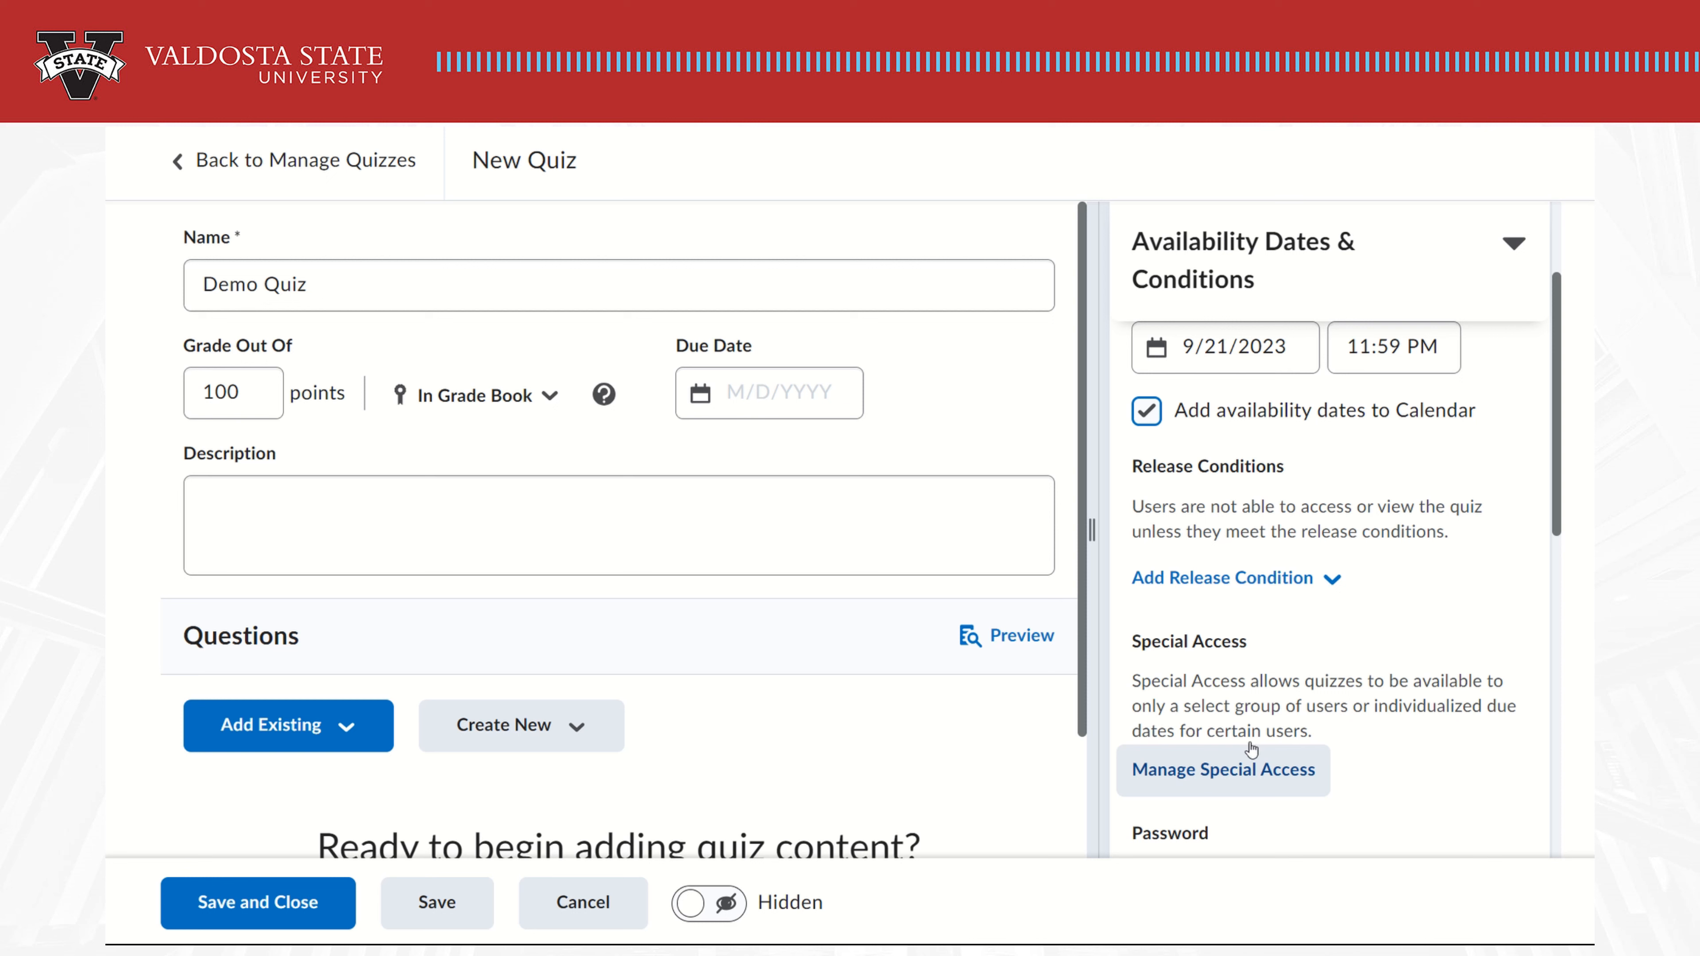
click(1511, 247)
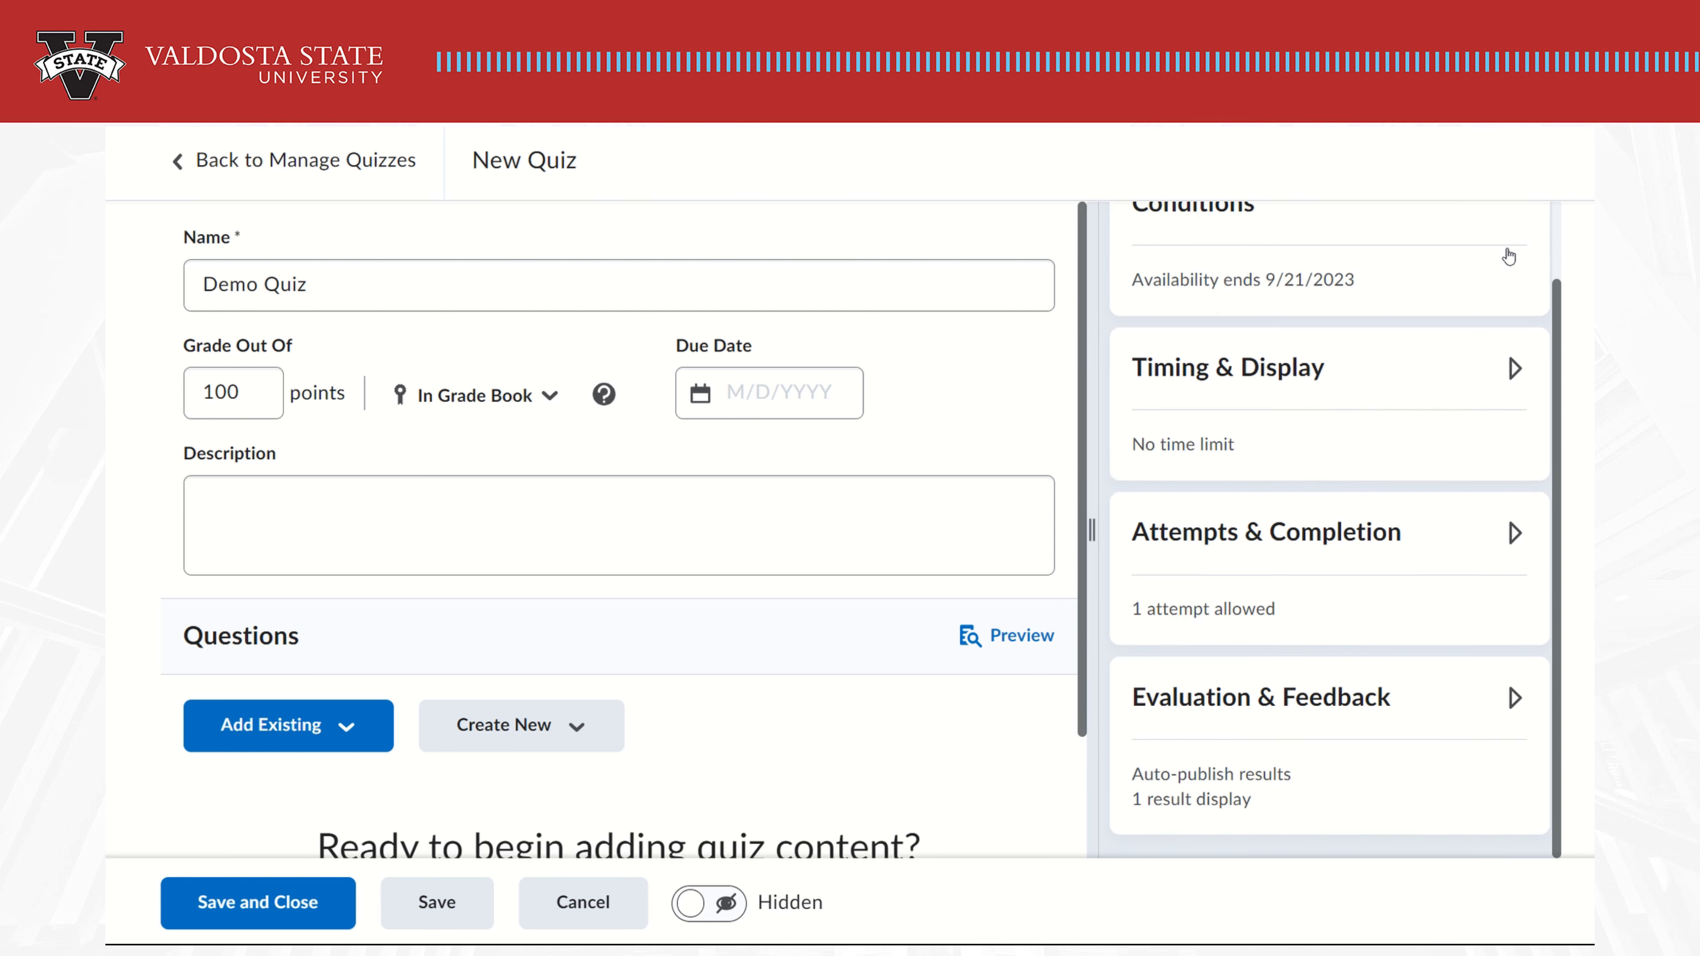
Turn on a 120-minute time limit, keep all questions on one page, and shuffle questions
click(1513, 370)
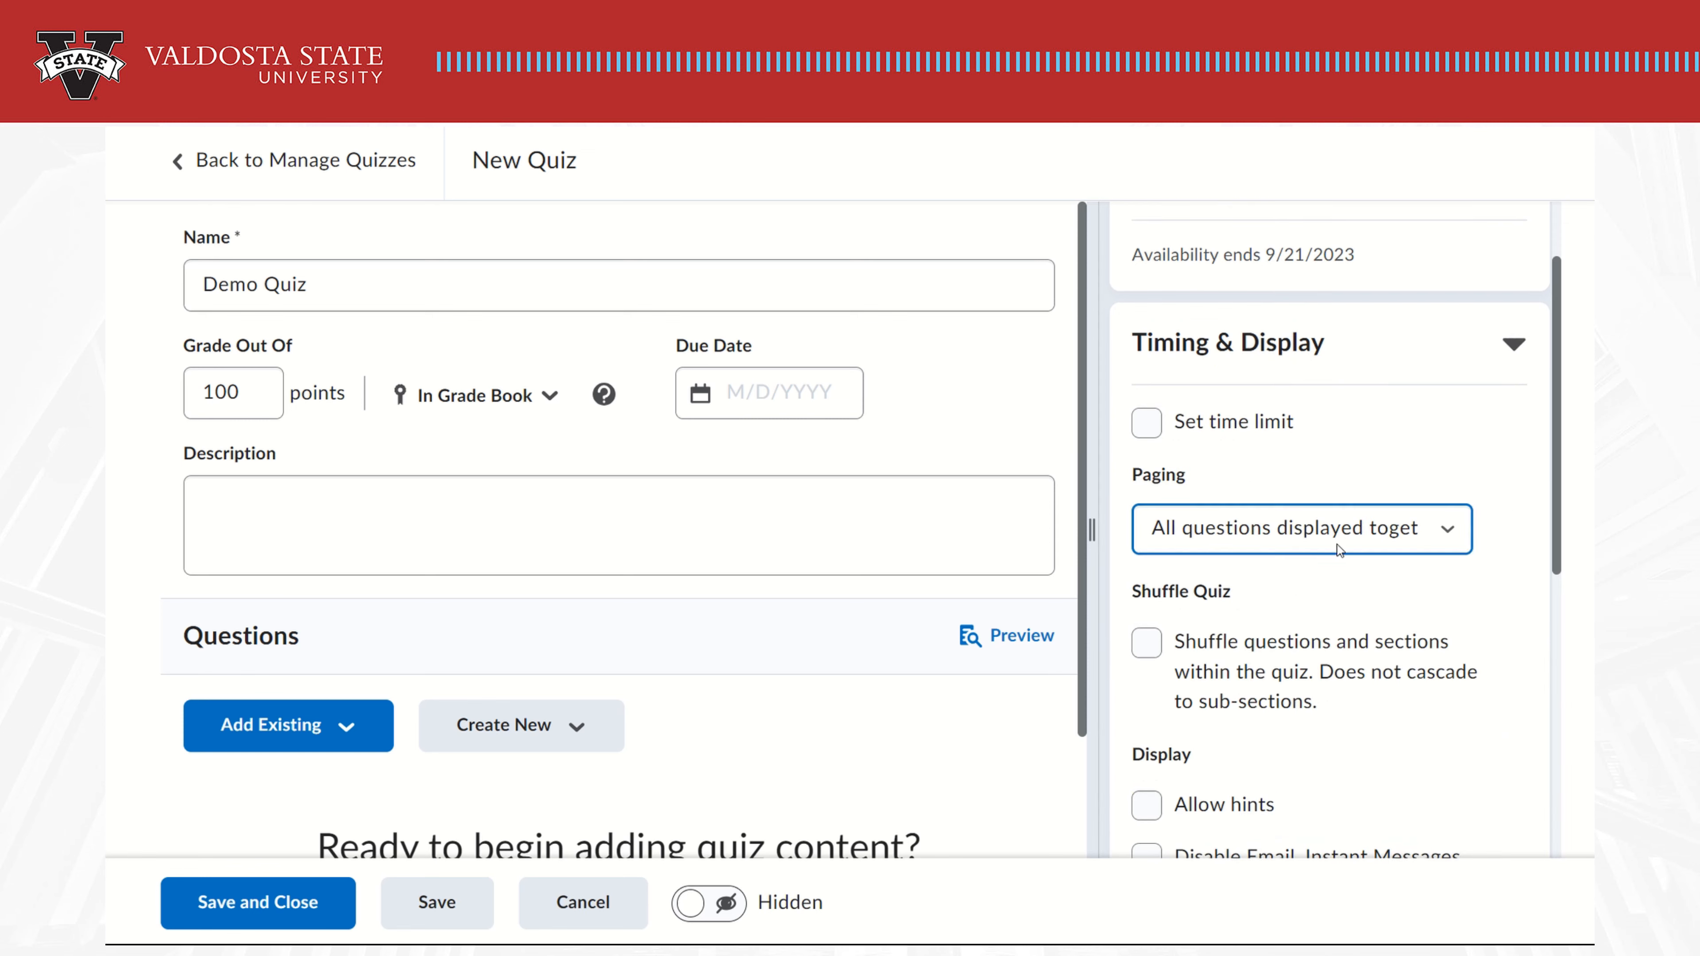
key(shift+Tab)
key(space)
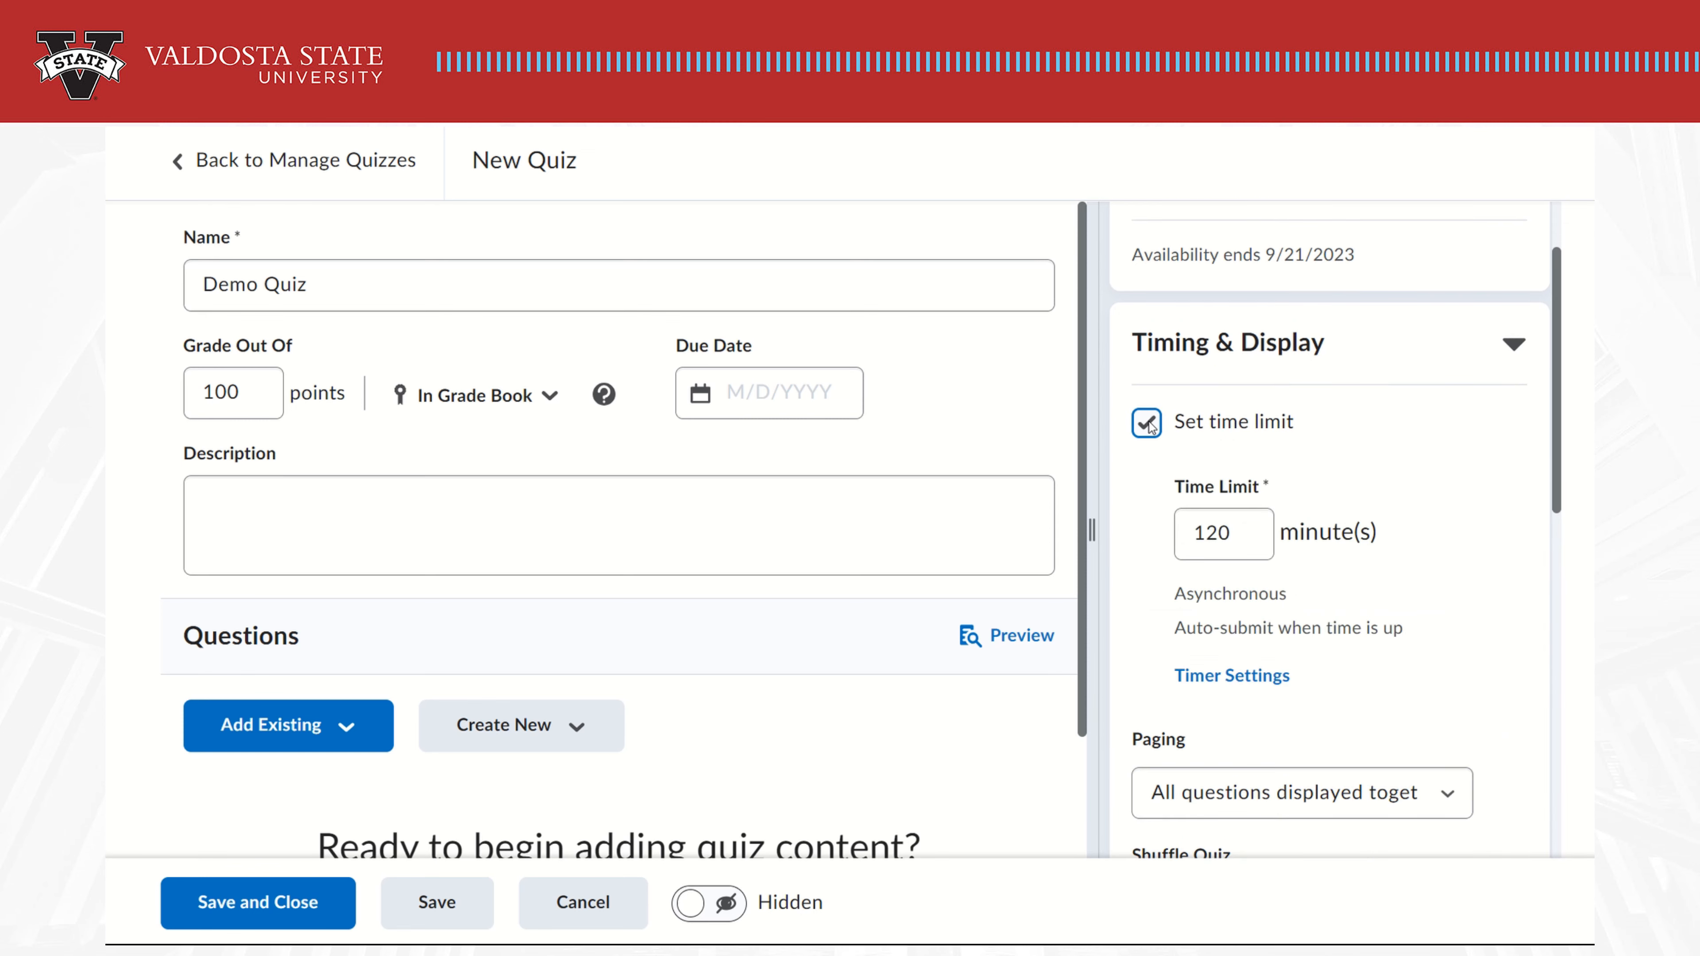
scroll(1389, 527, down, 5)
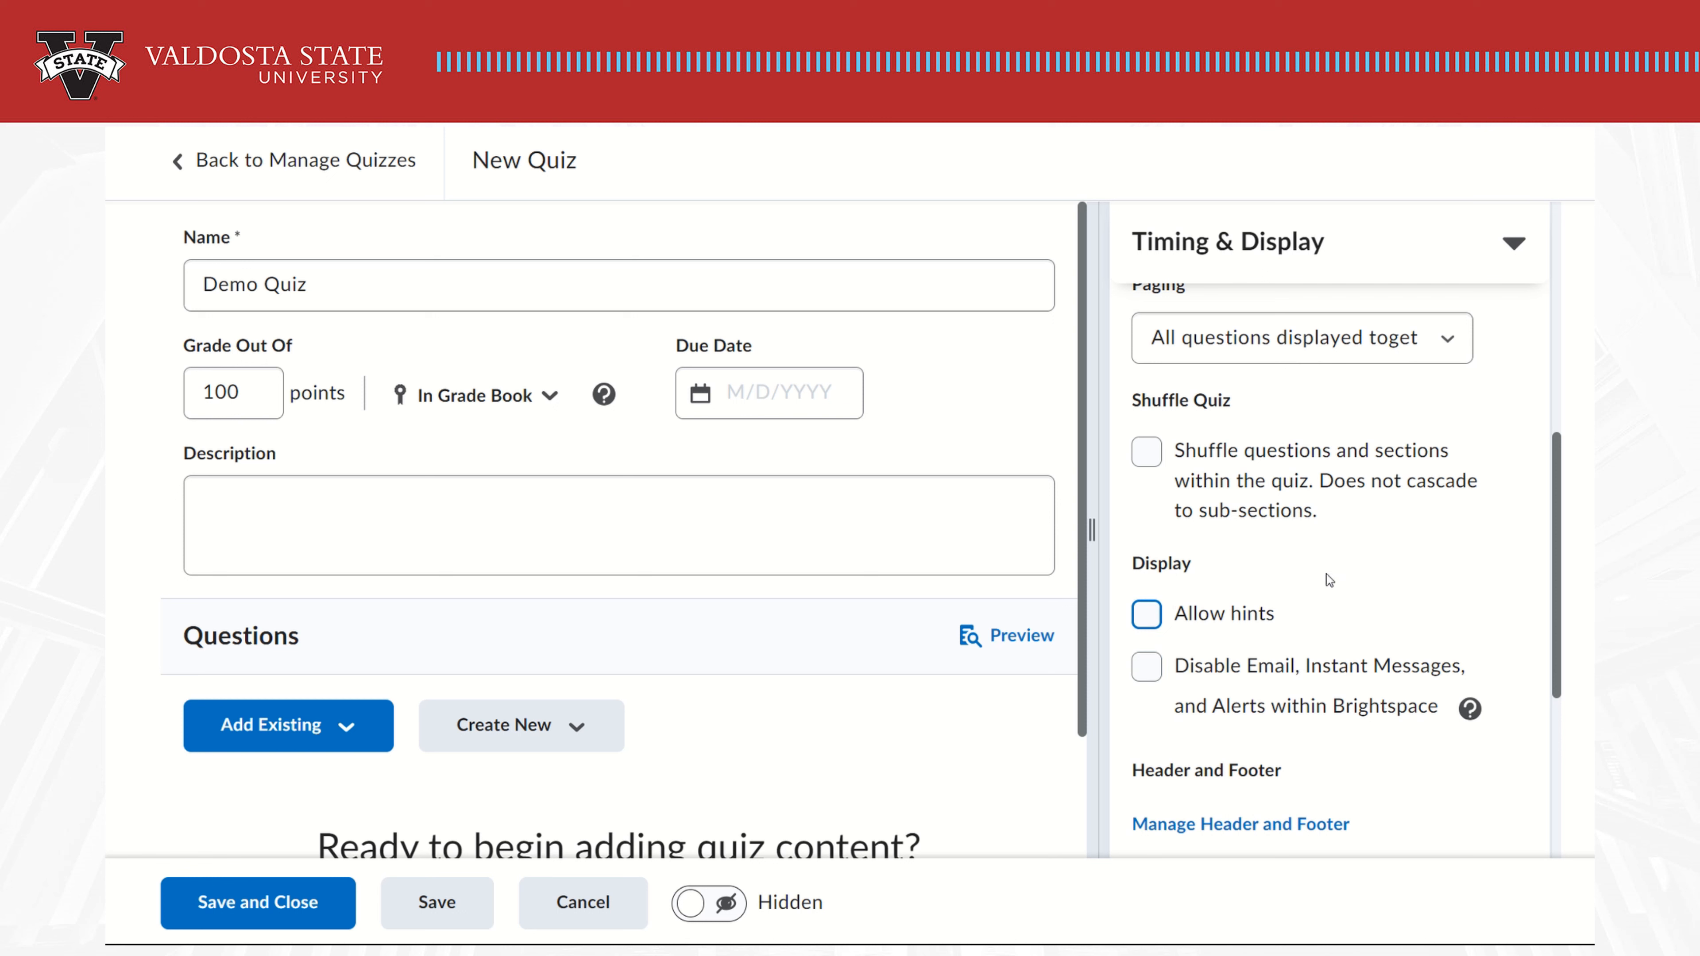
click(1425, 342)
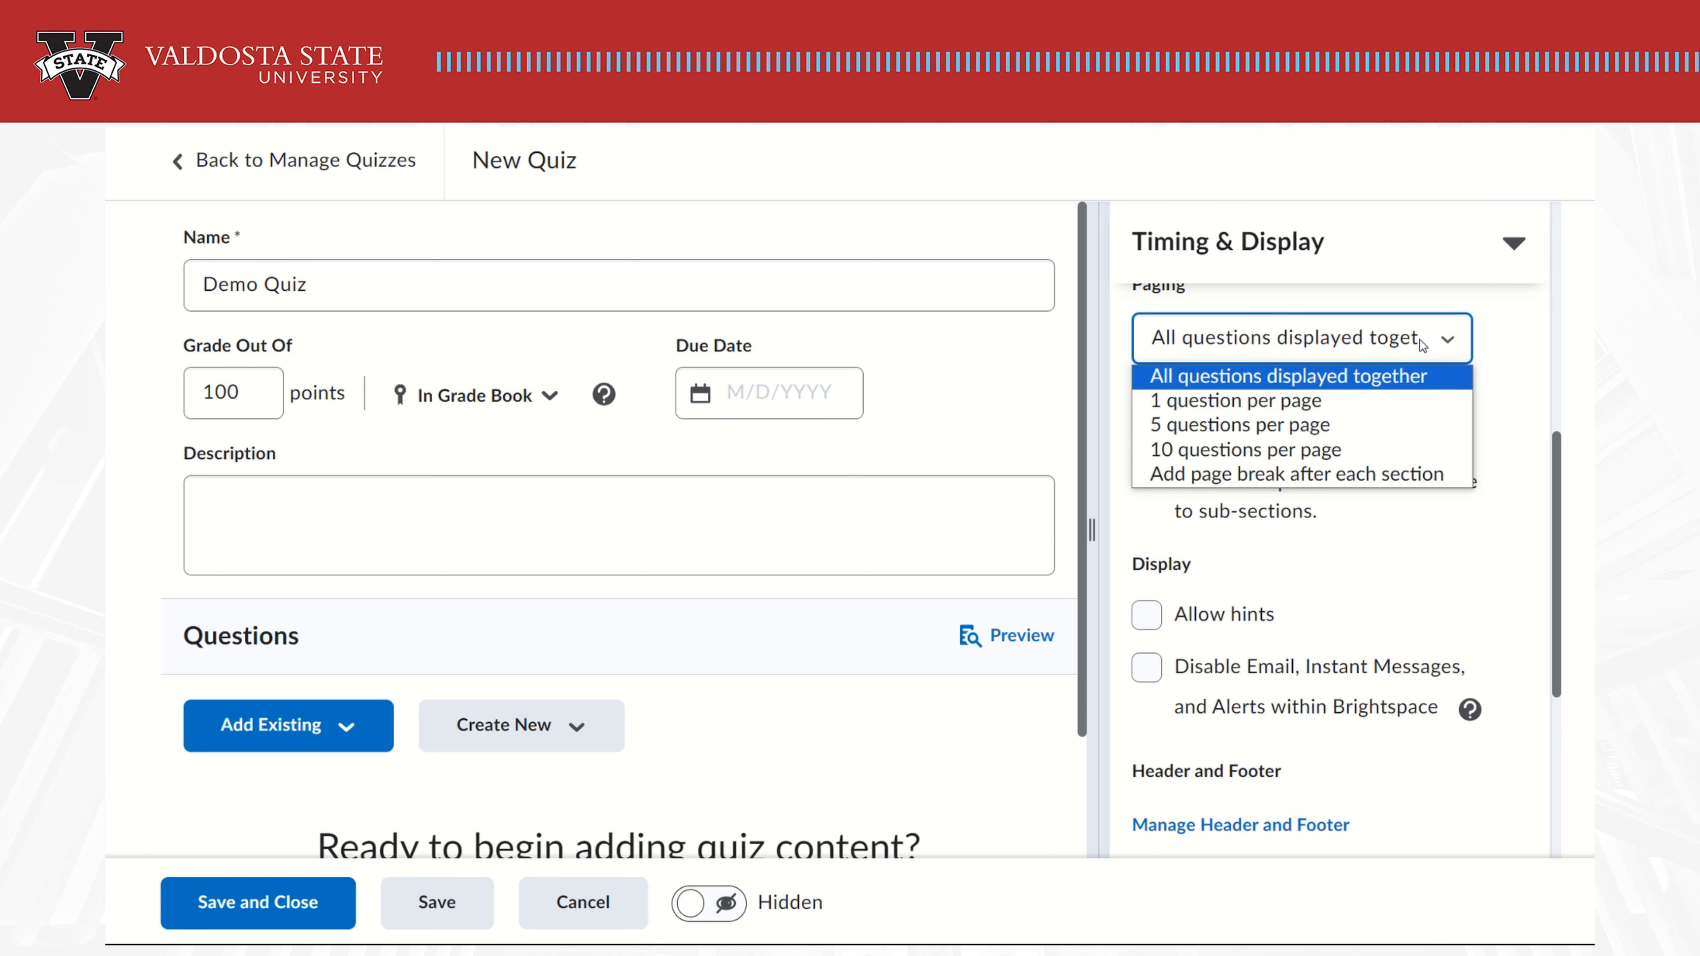
click(1422, 343)
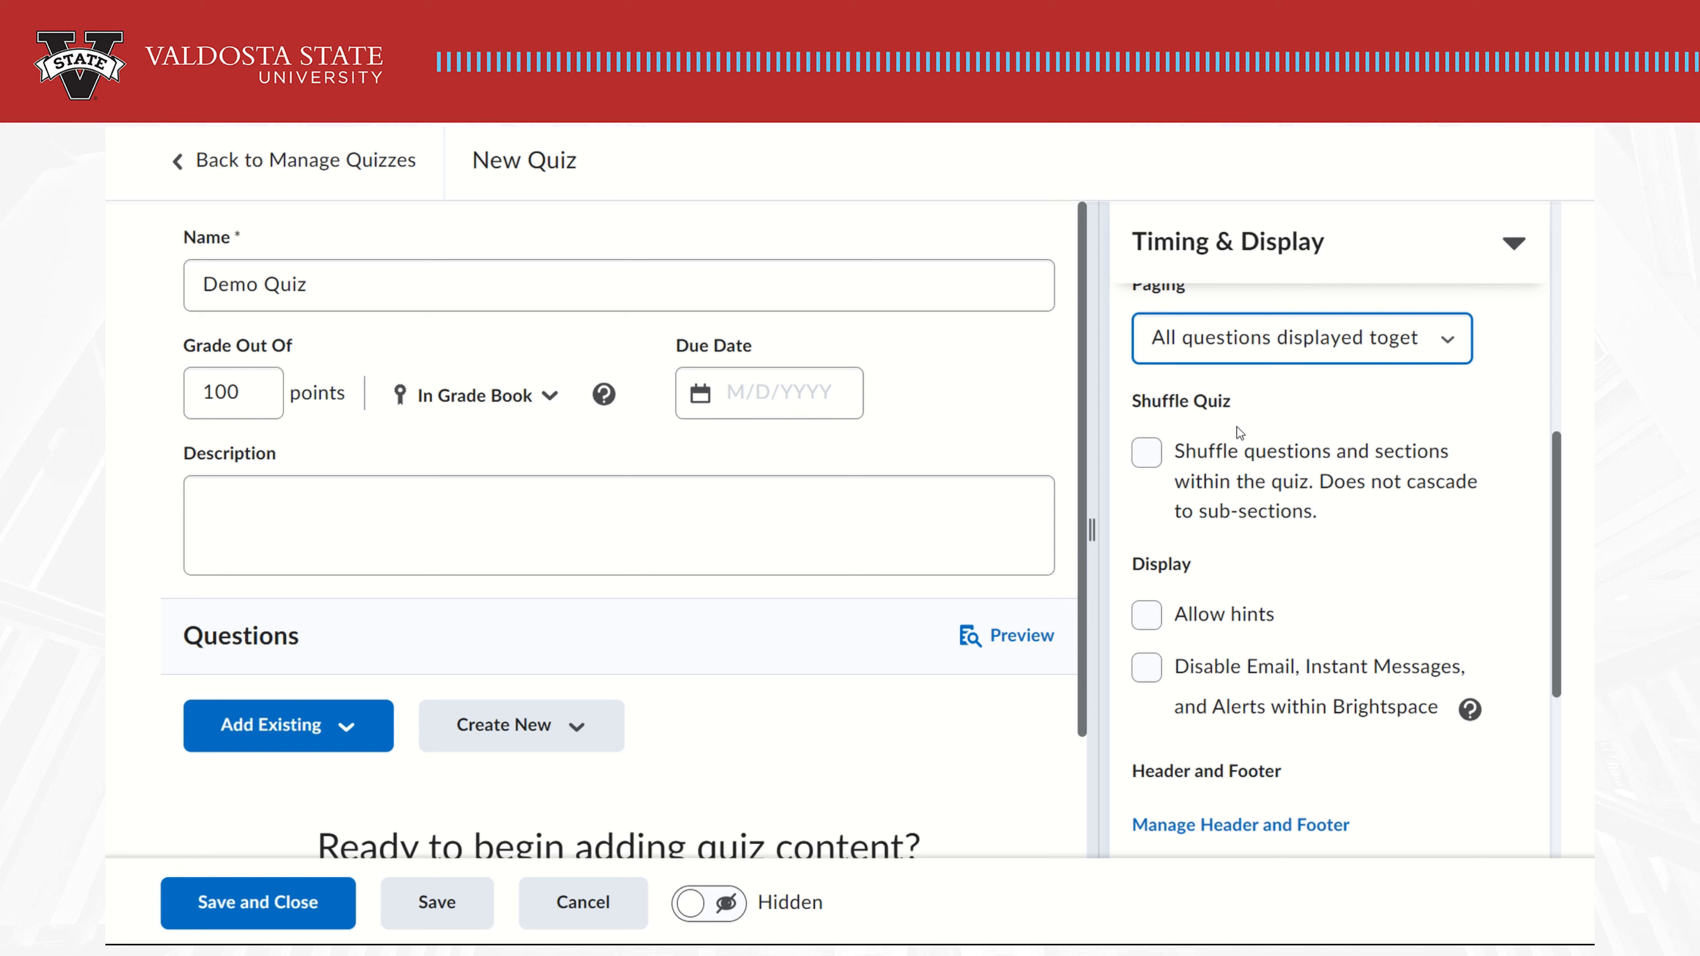
click(1157, 457)
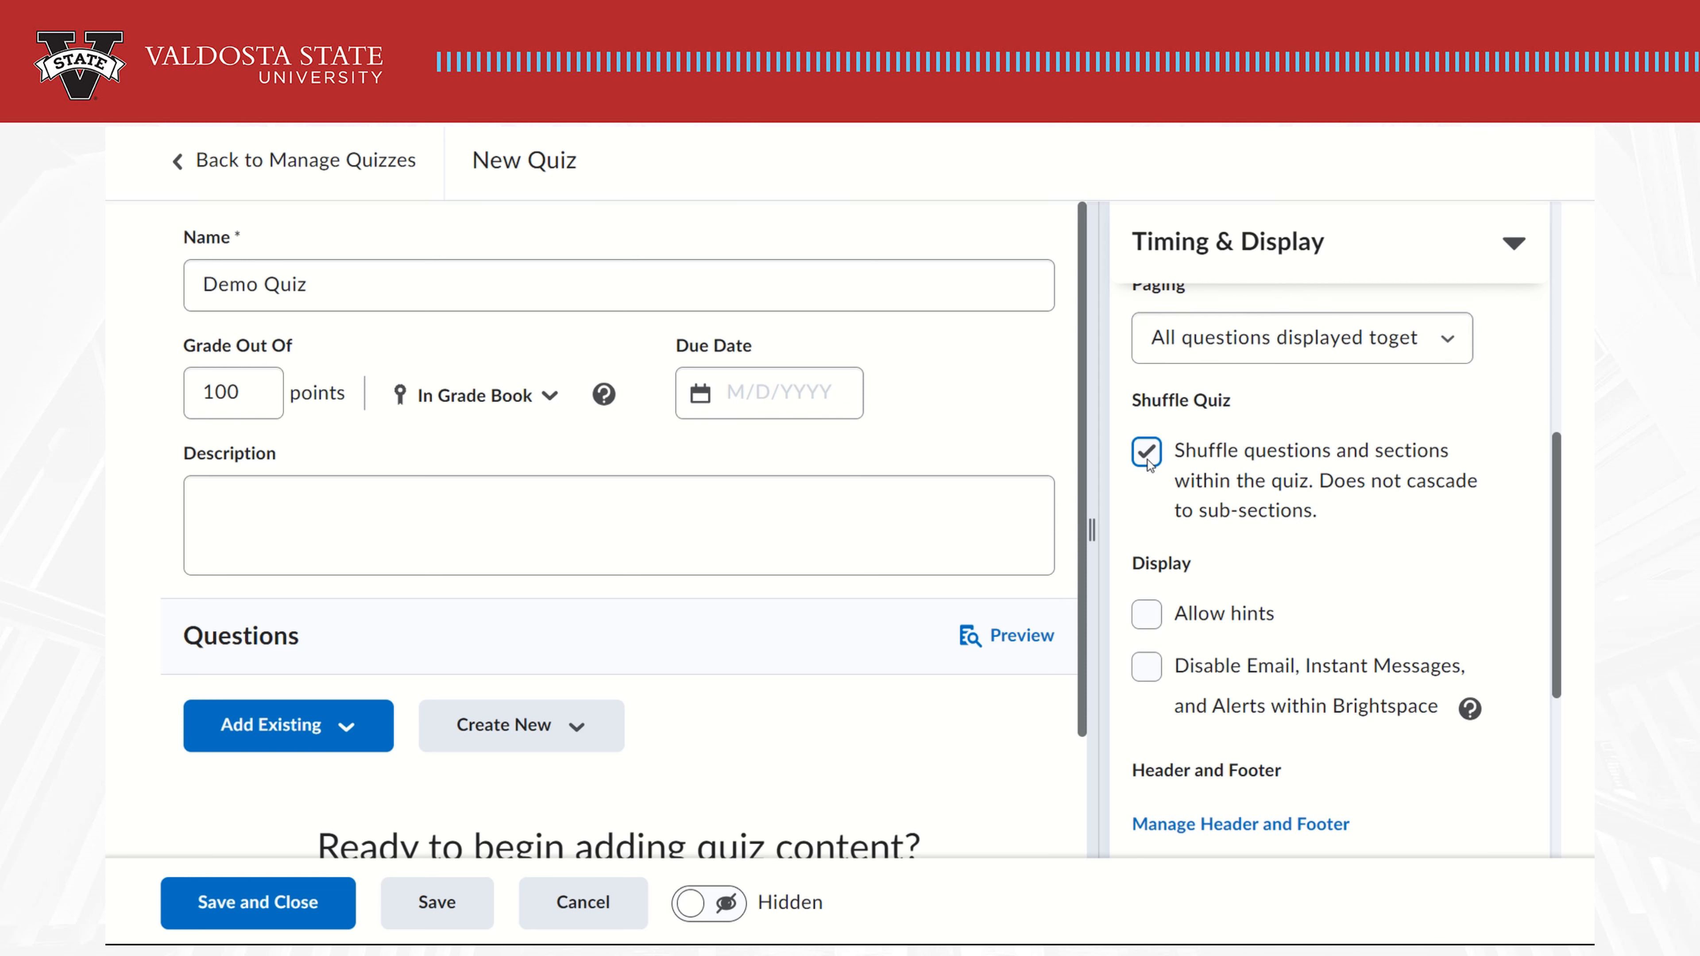
click(1516, 248)
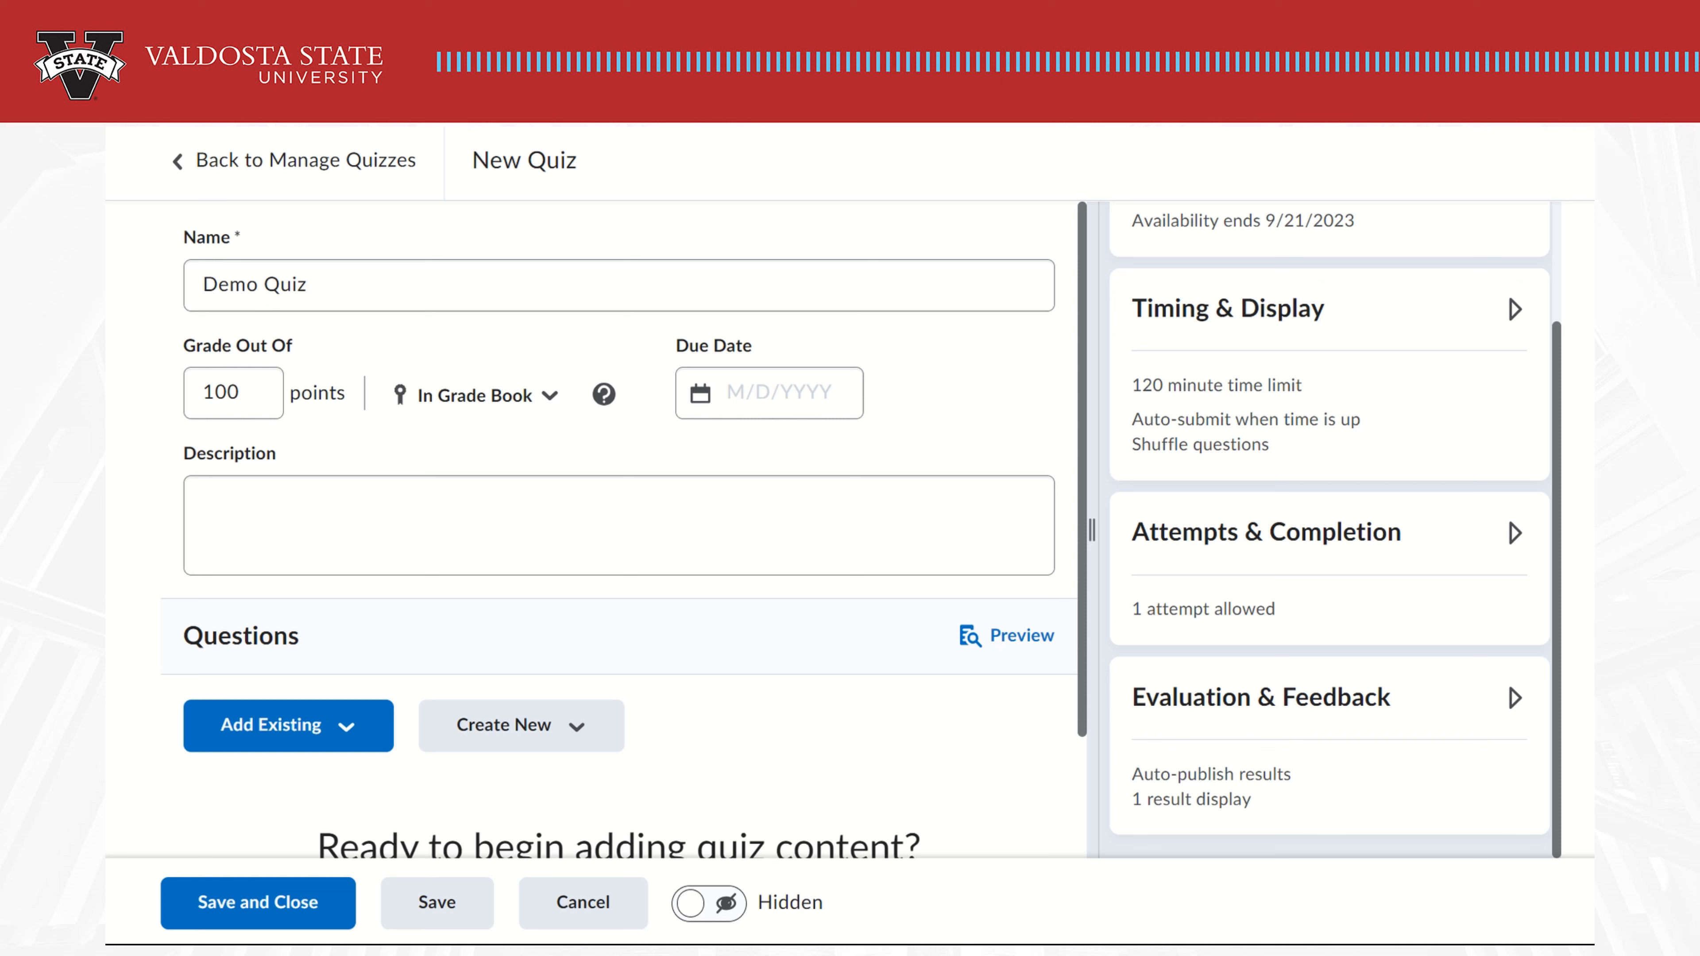
Review the attempts settings, leaving 1 attempt graded by Highest Attempt unchanged
click(1515, 534)
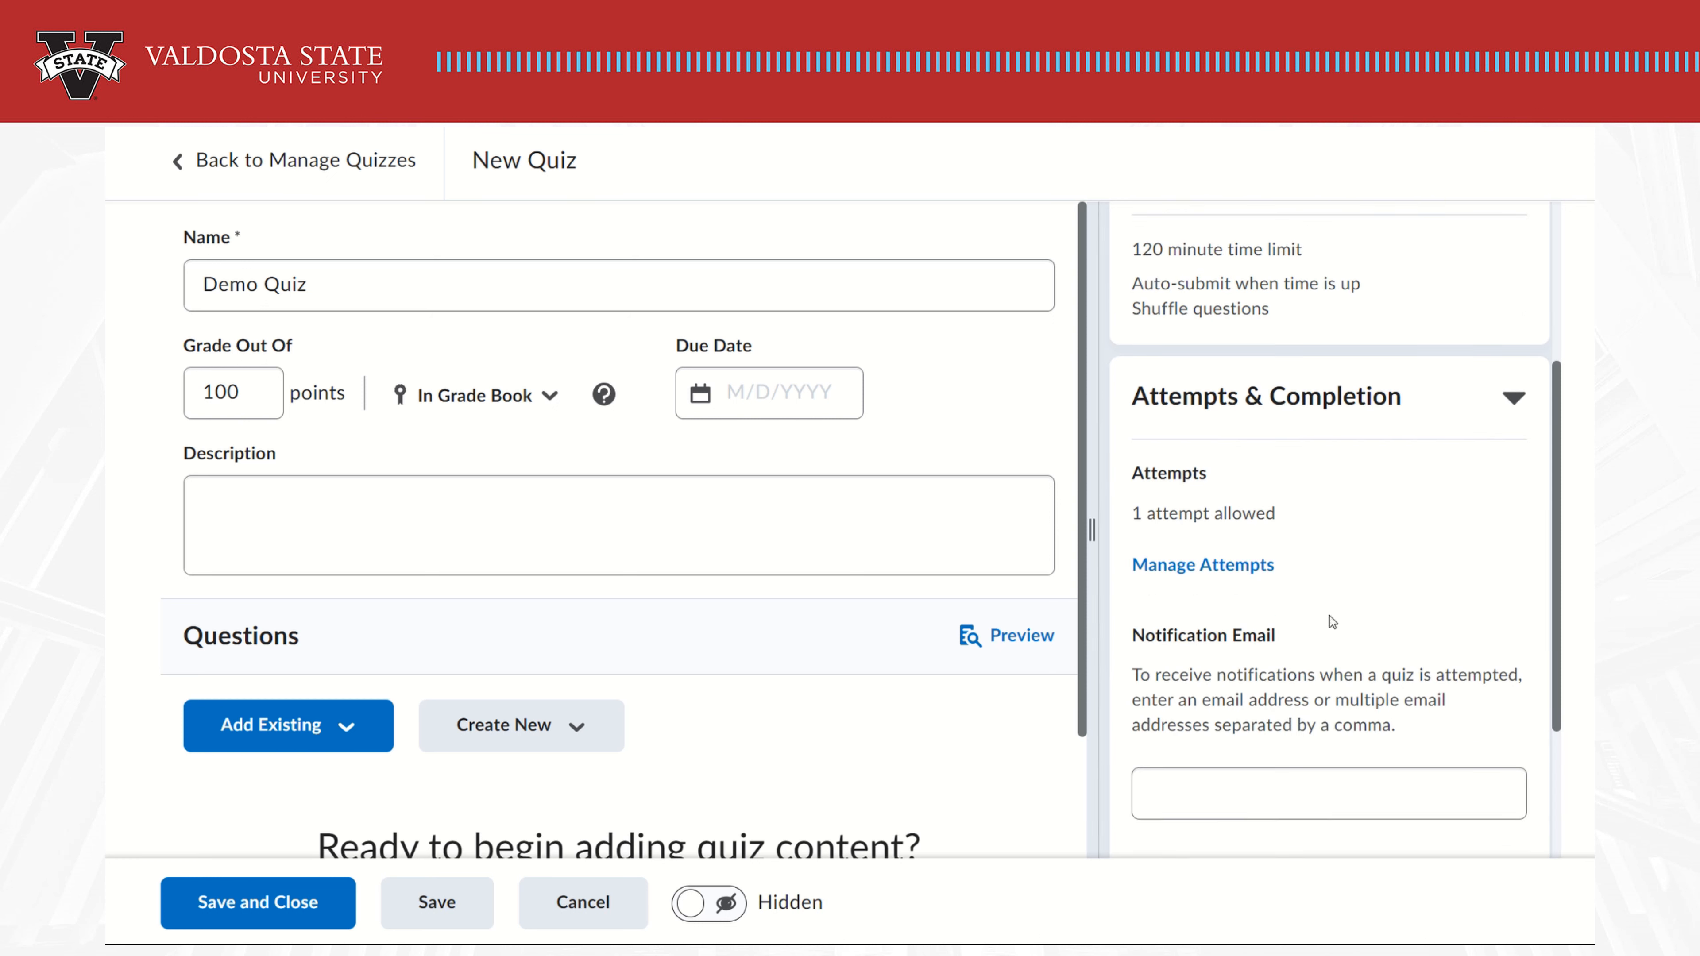
click(1205, 577)
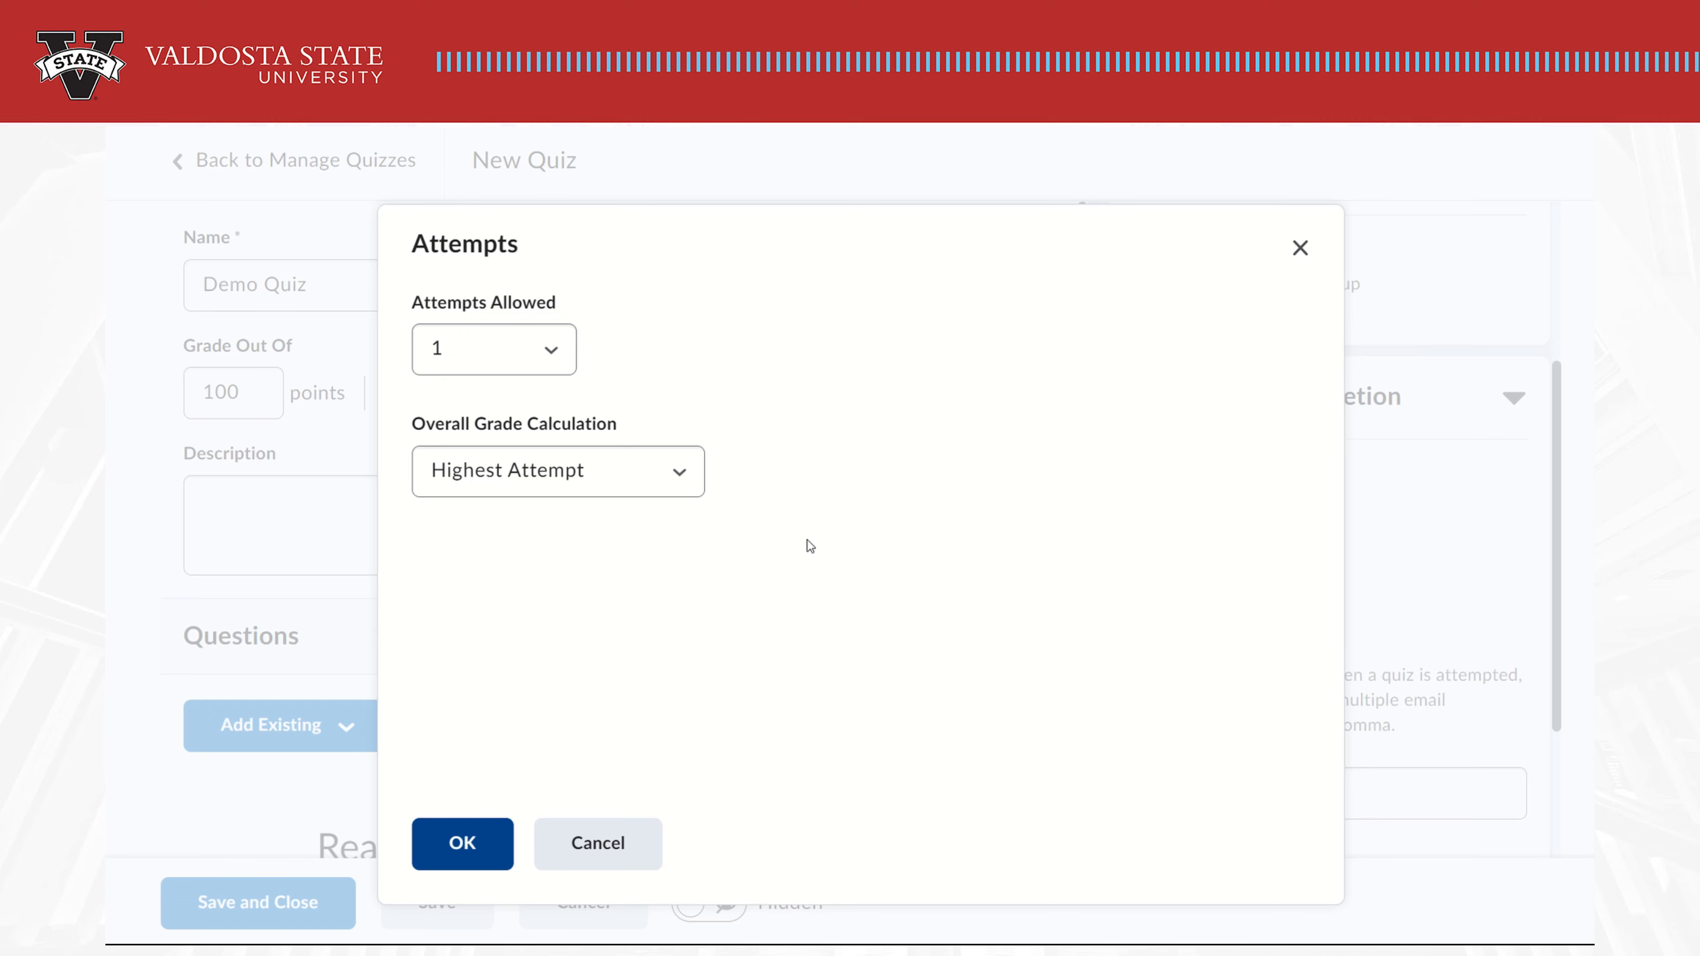
click(664, 475)
click(664, 473)
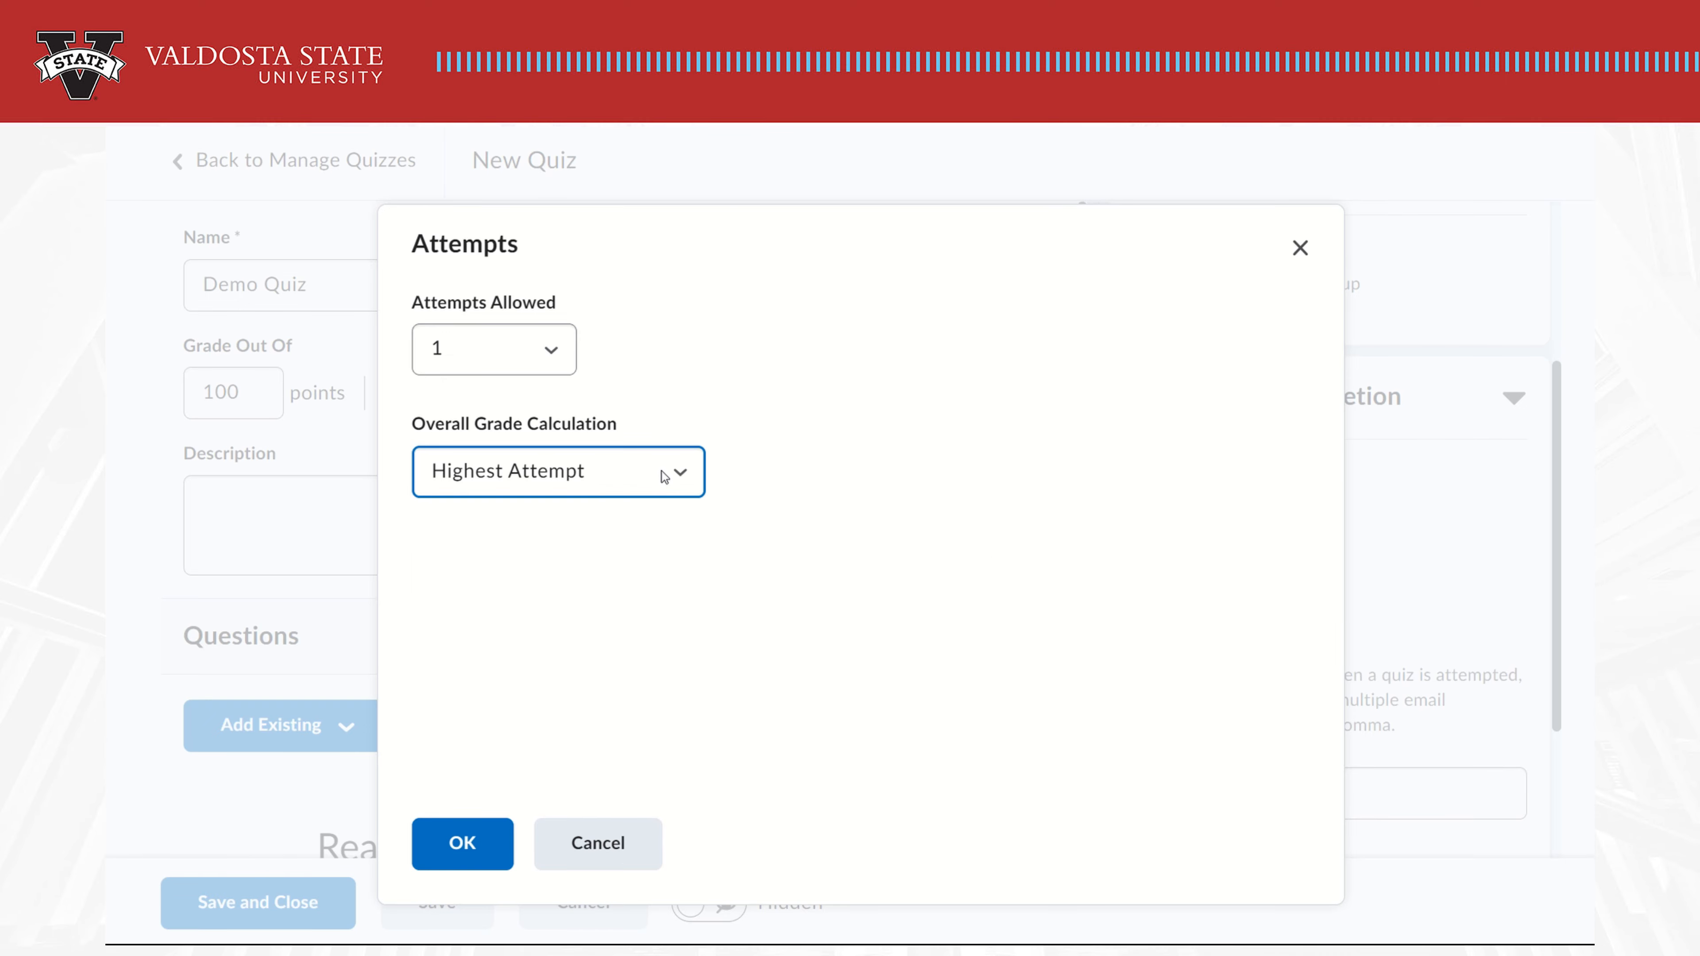
click(629, 868)
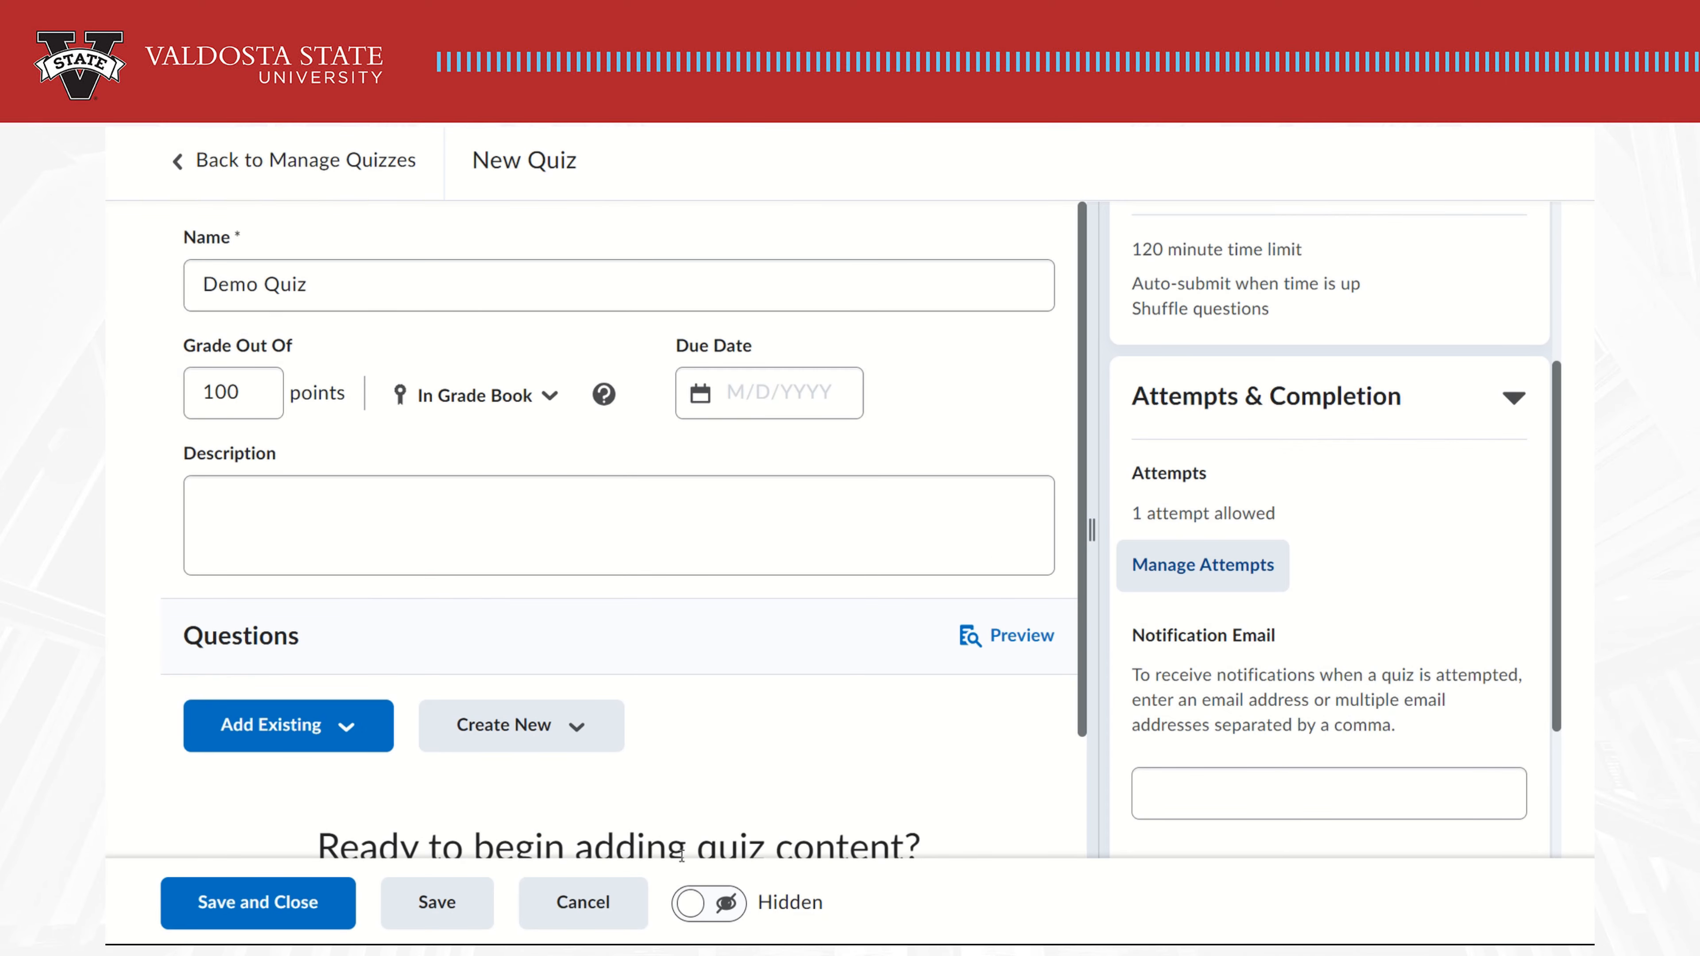
click(1514, 402)
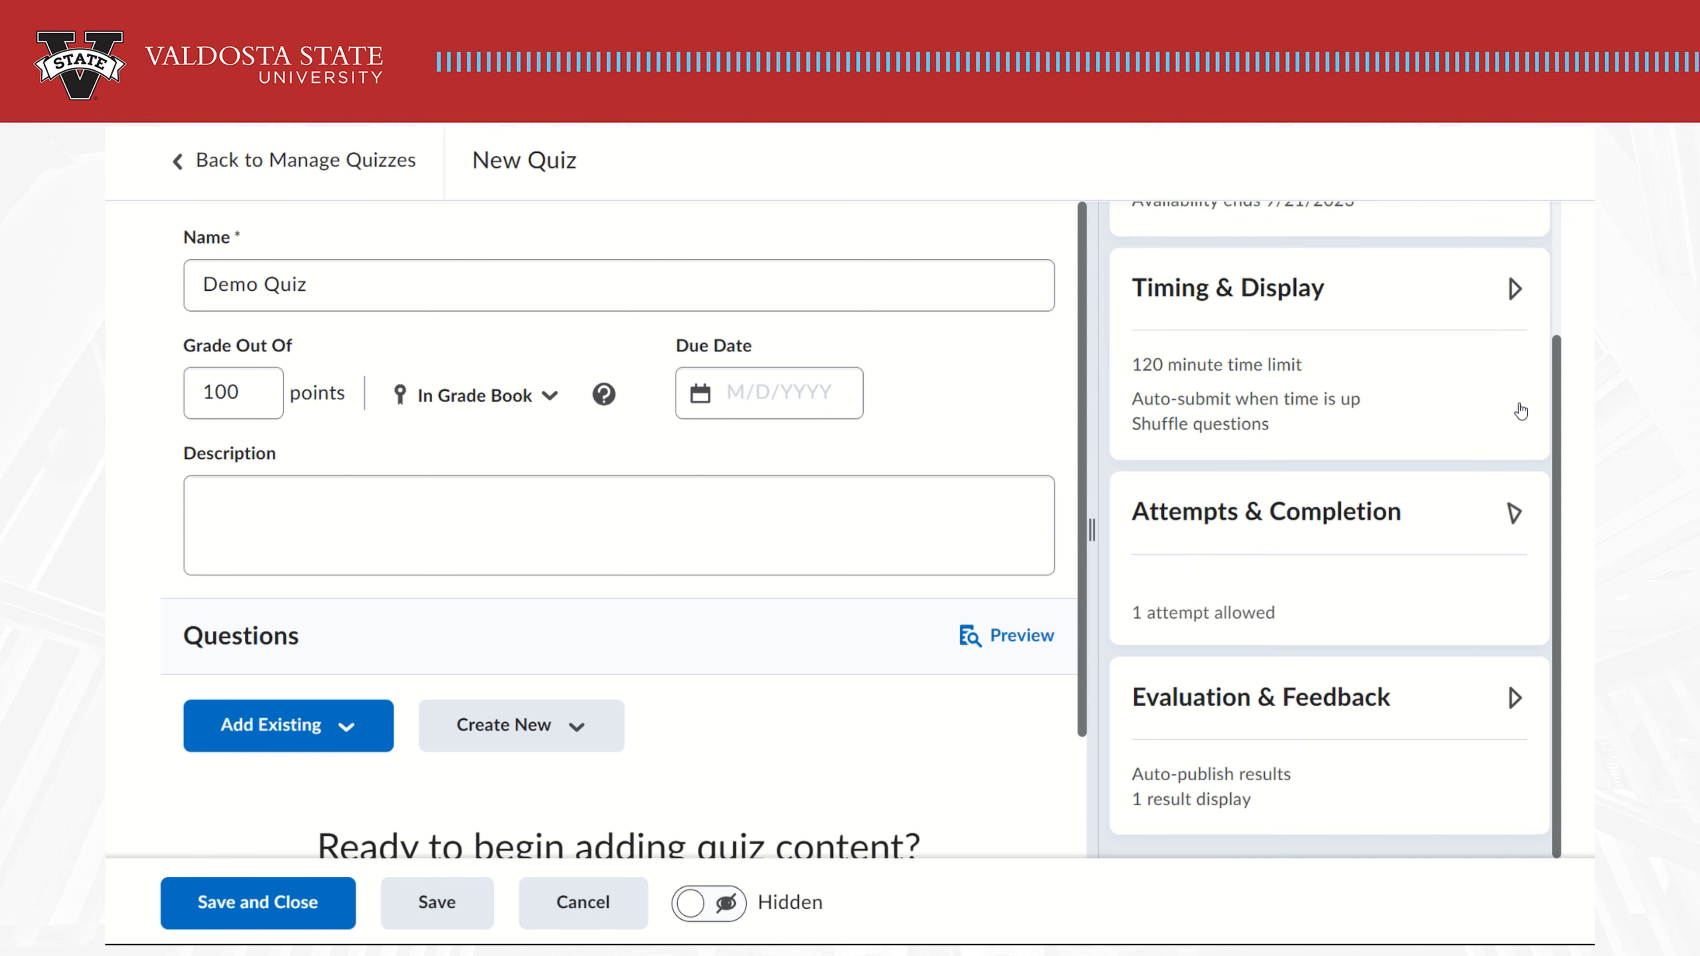
click(1514, 697)
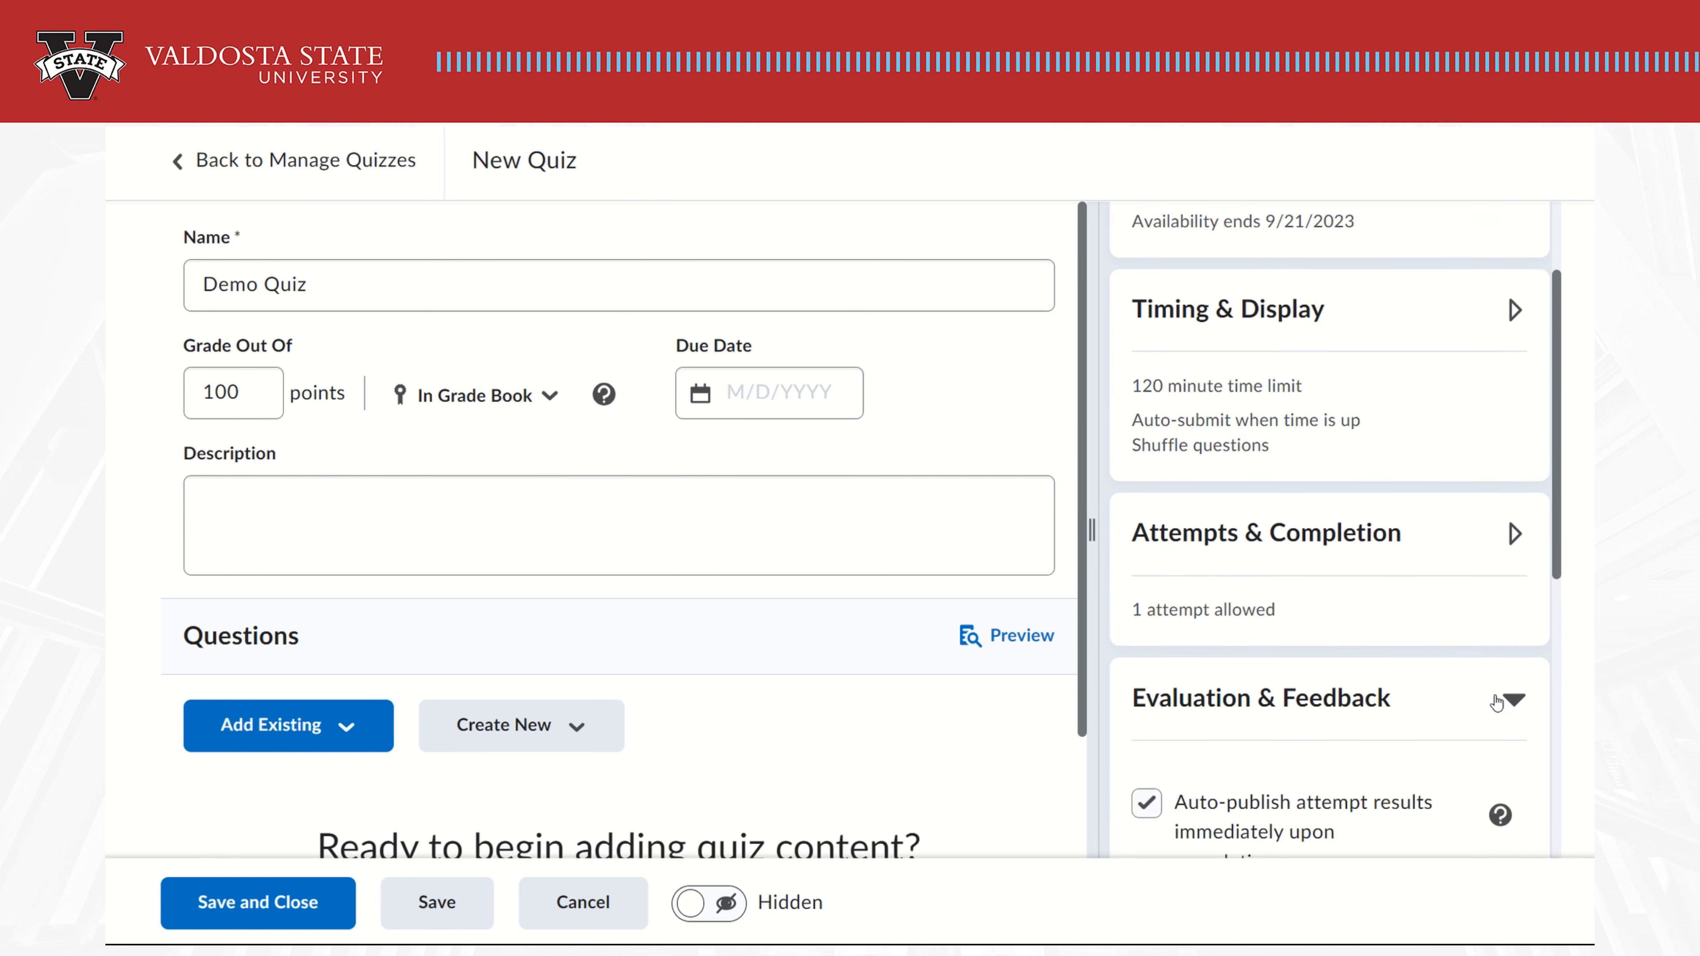
scroll(1499, 697, down, 5)
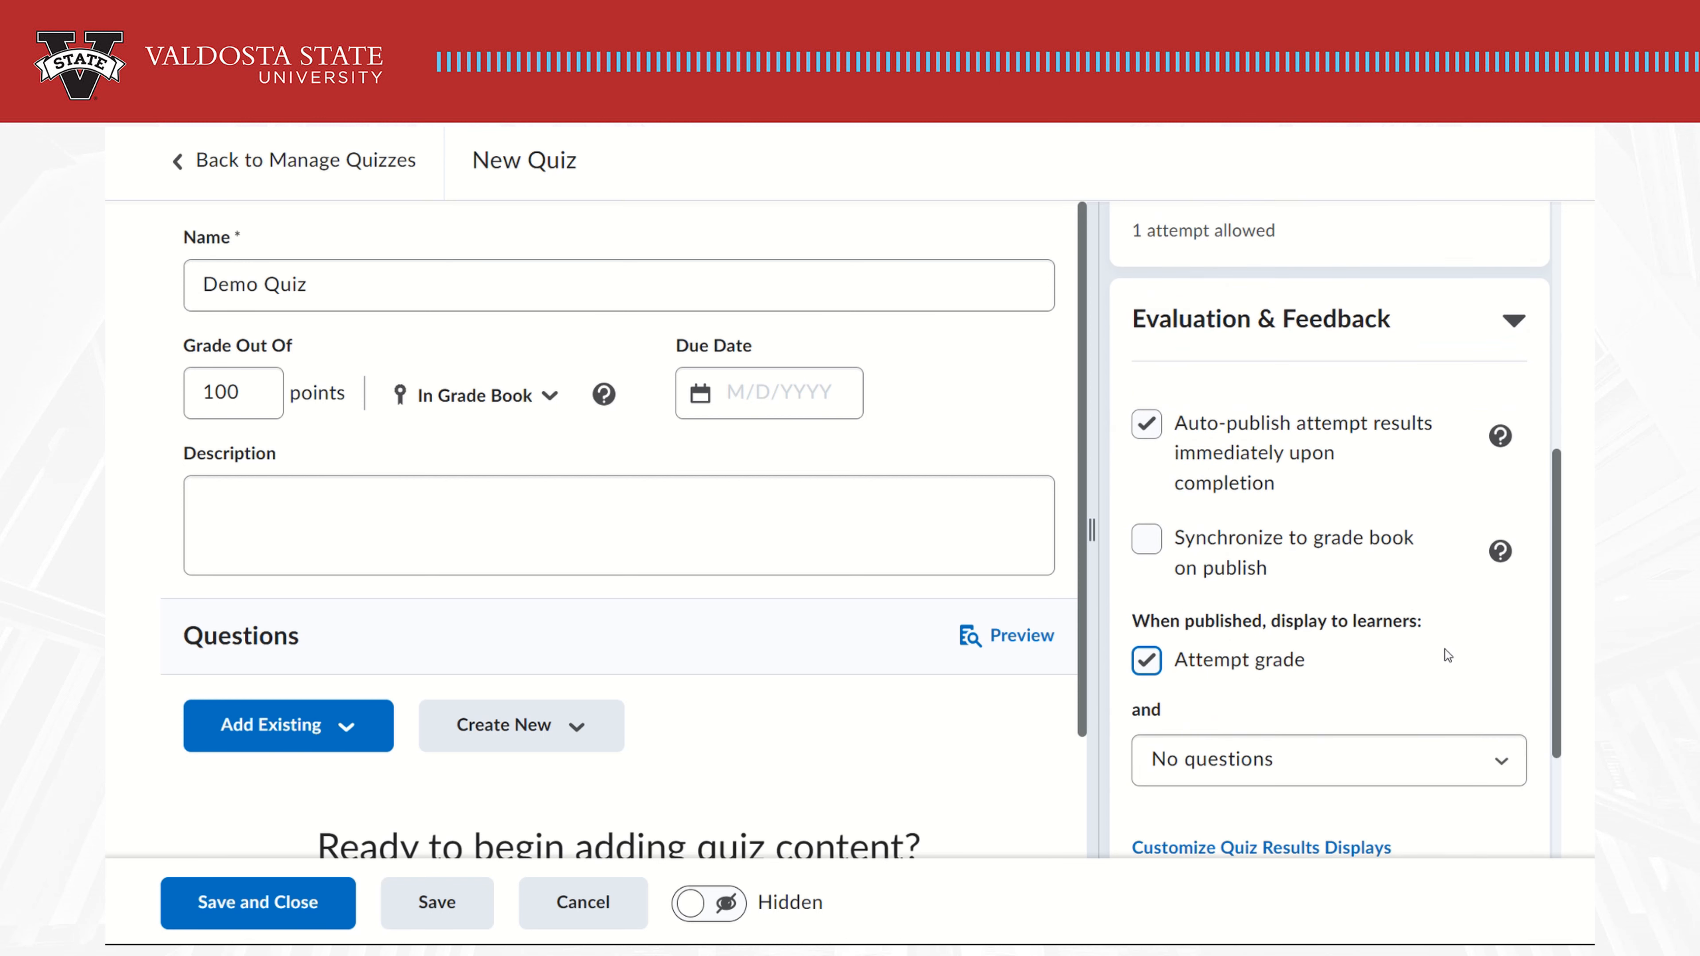
scroll(1447, 655, down, 2)
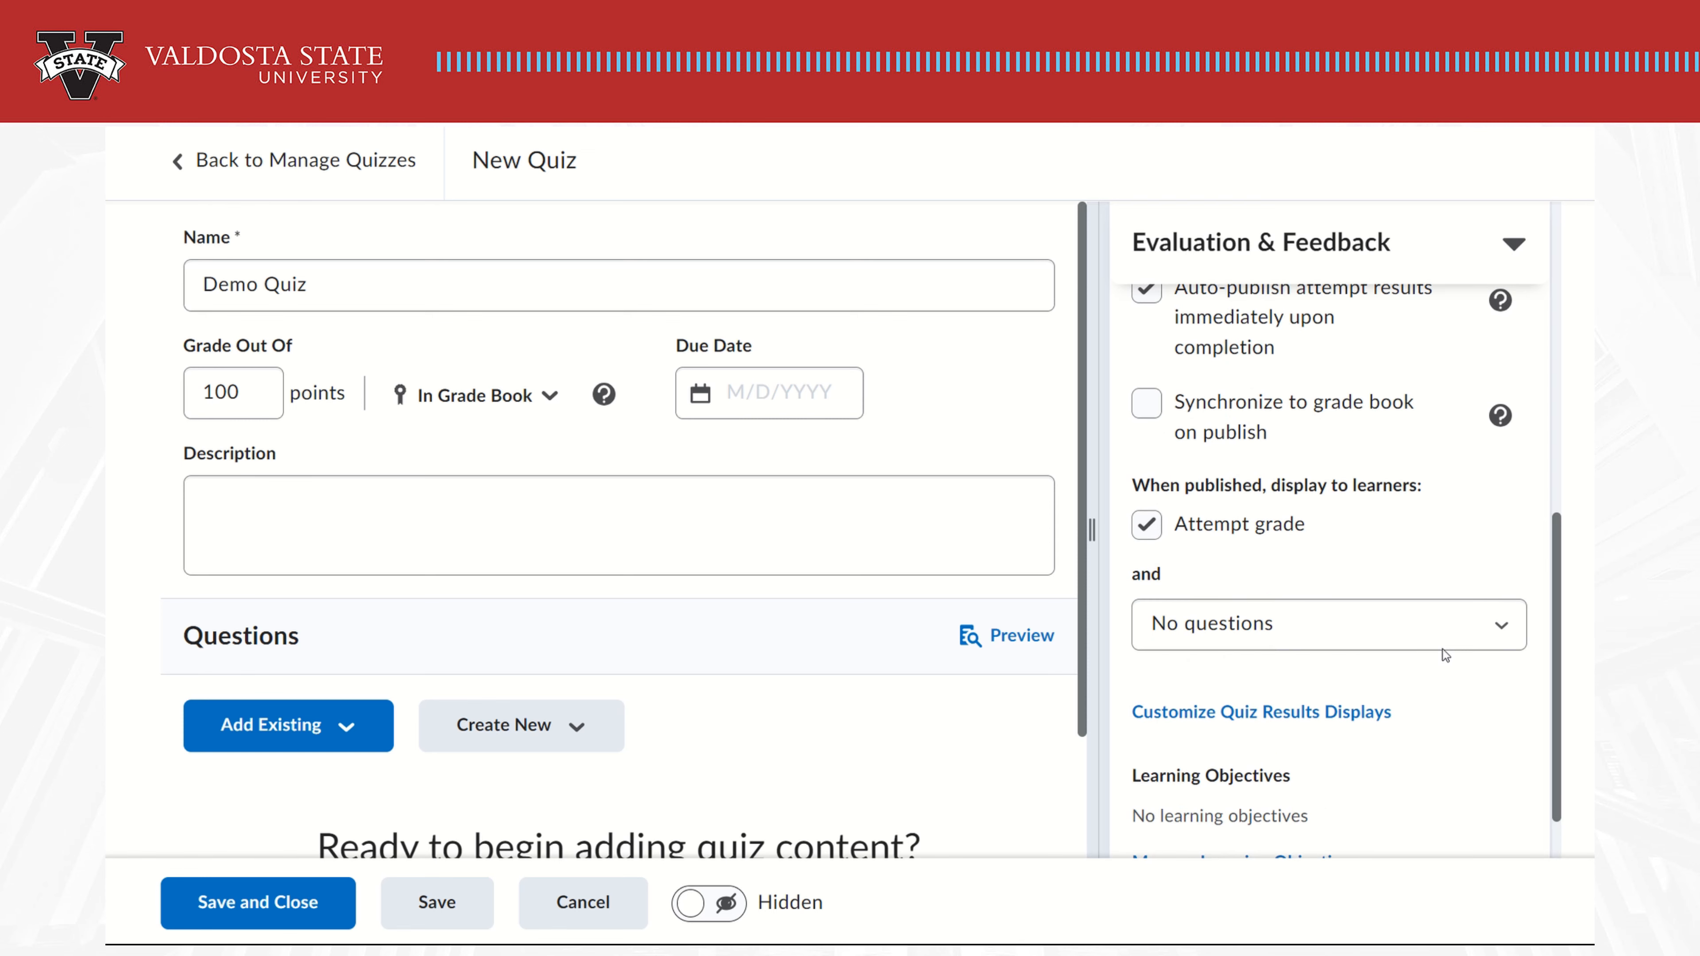
scroll(1446, 655, up, 1)
scroll(1444, 654, down, 2)
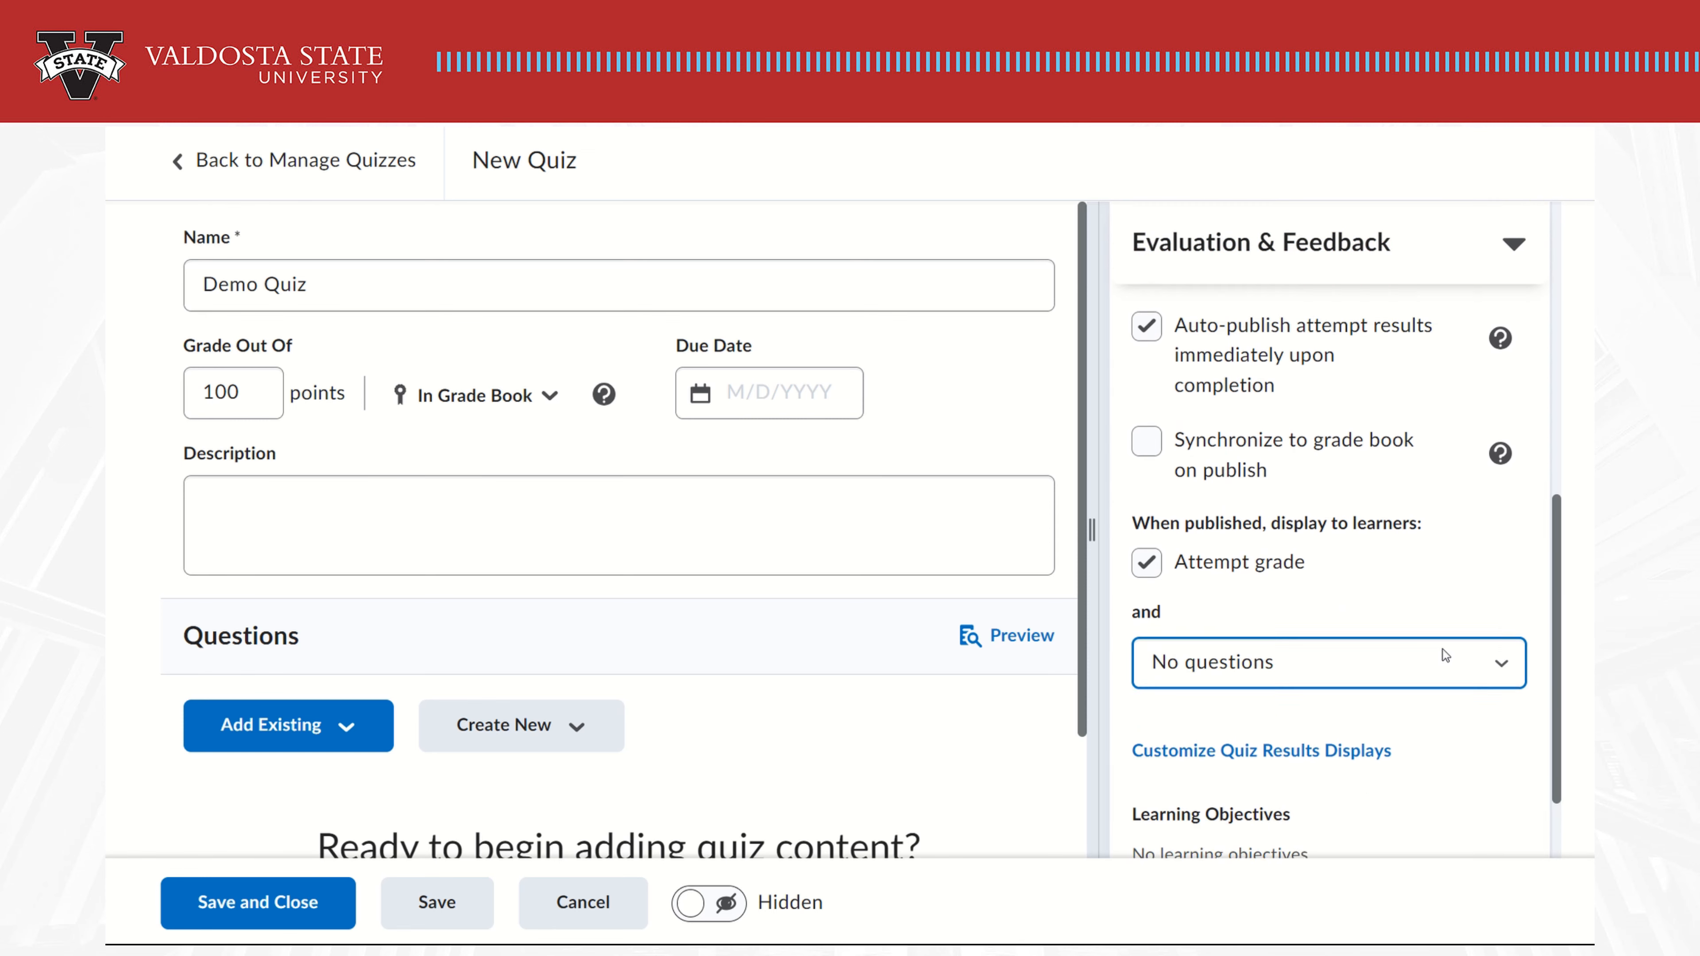
click(1468, 551)
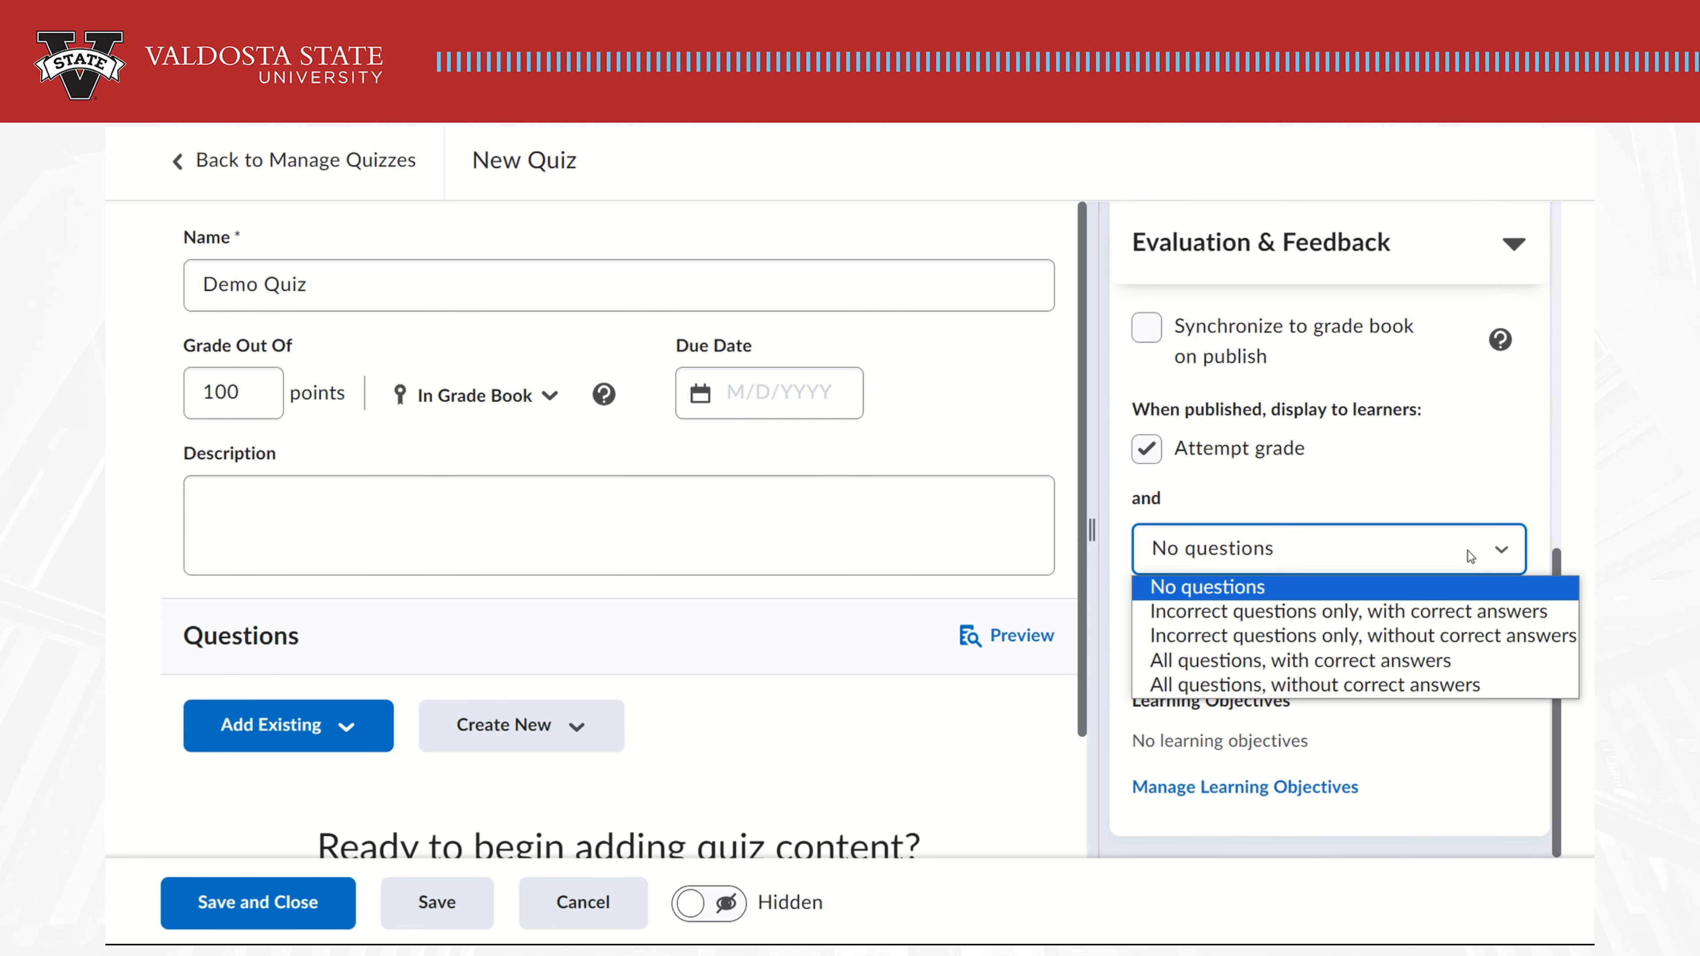
click(1467, 552)
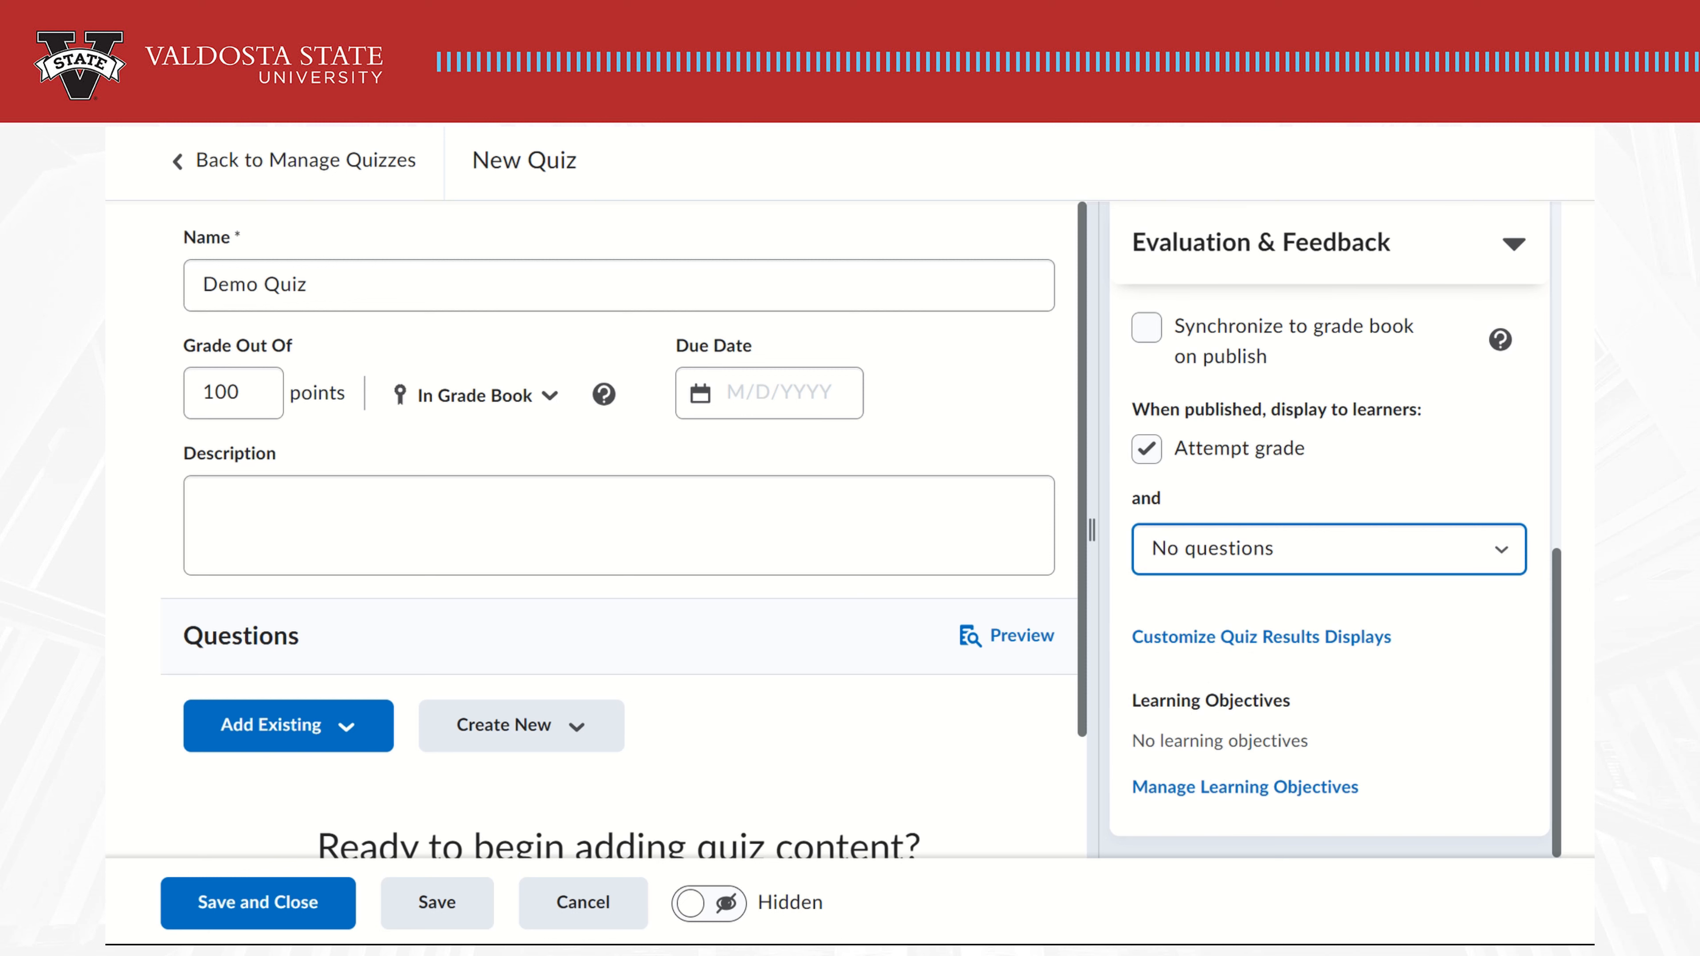
click(1514, 244)
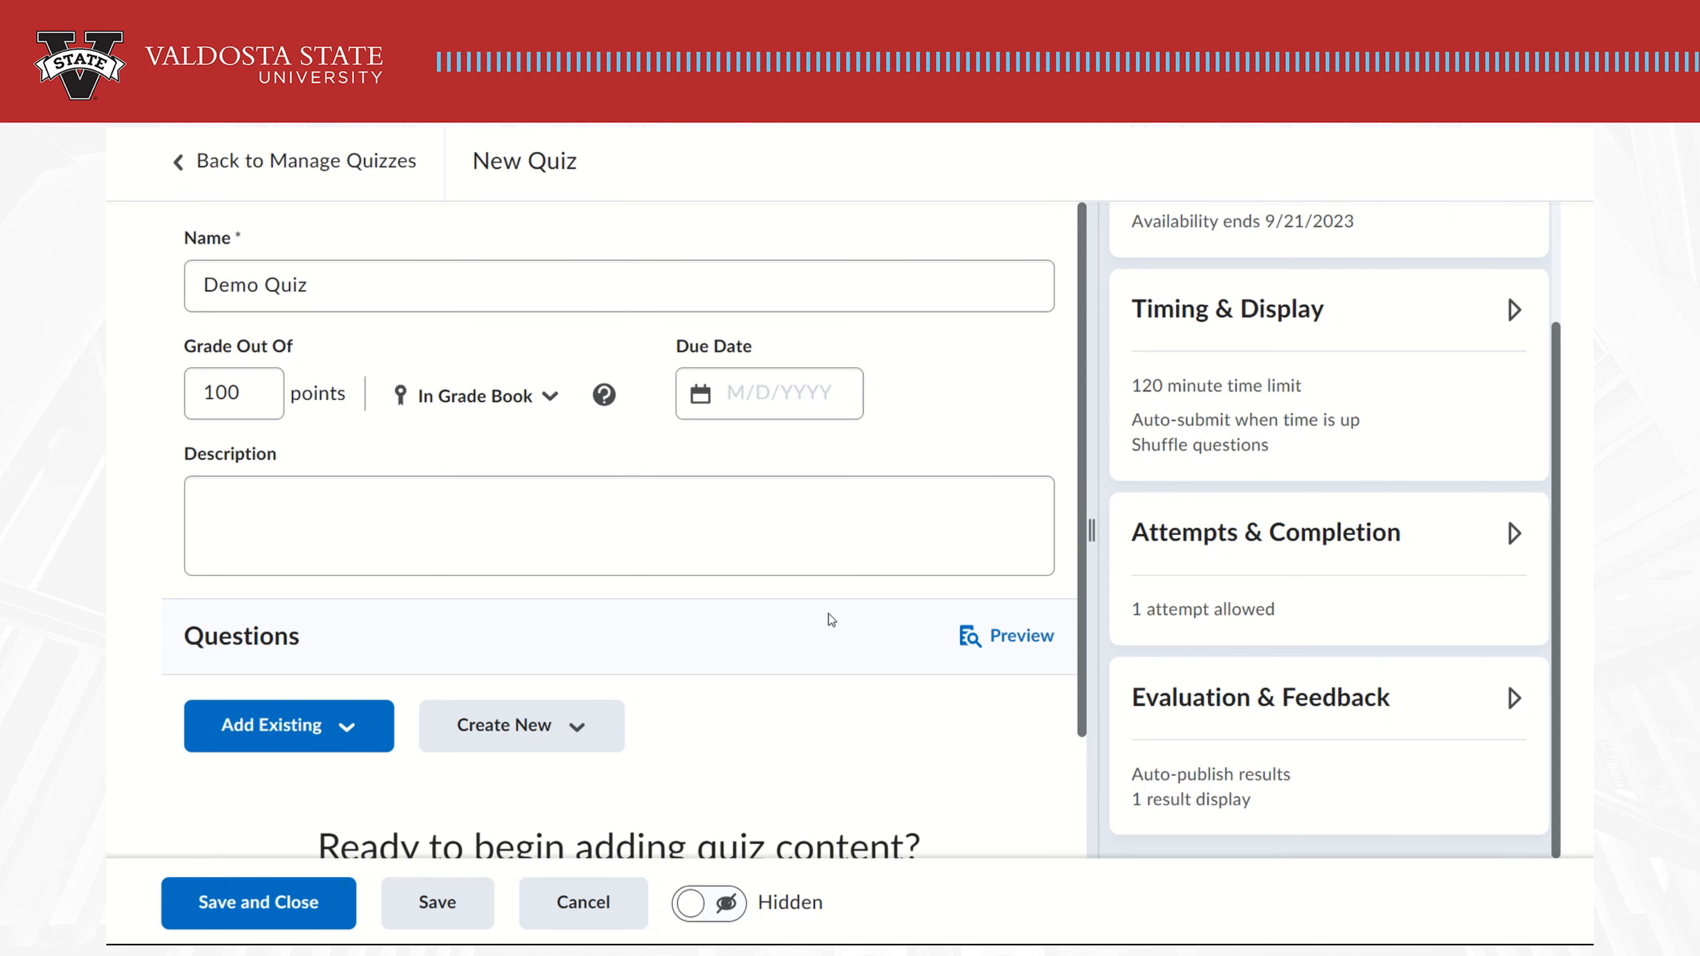
Start a new Multiple Choice question from the Create New menu
scroll(830, 615, down, 2)
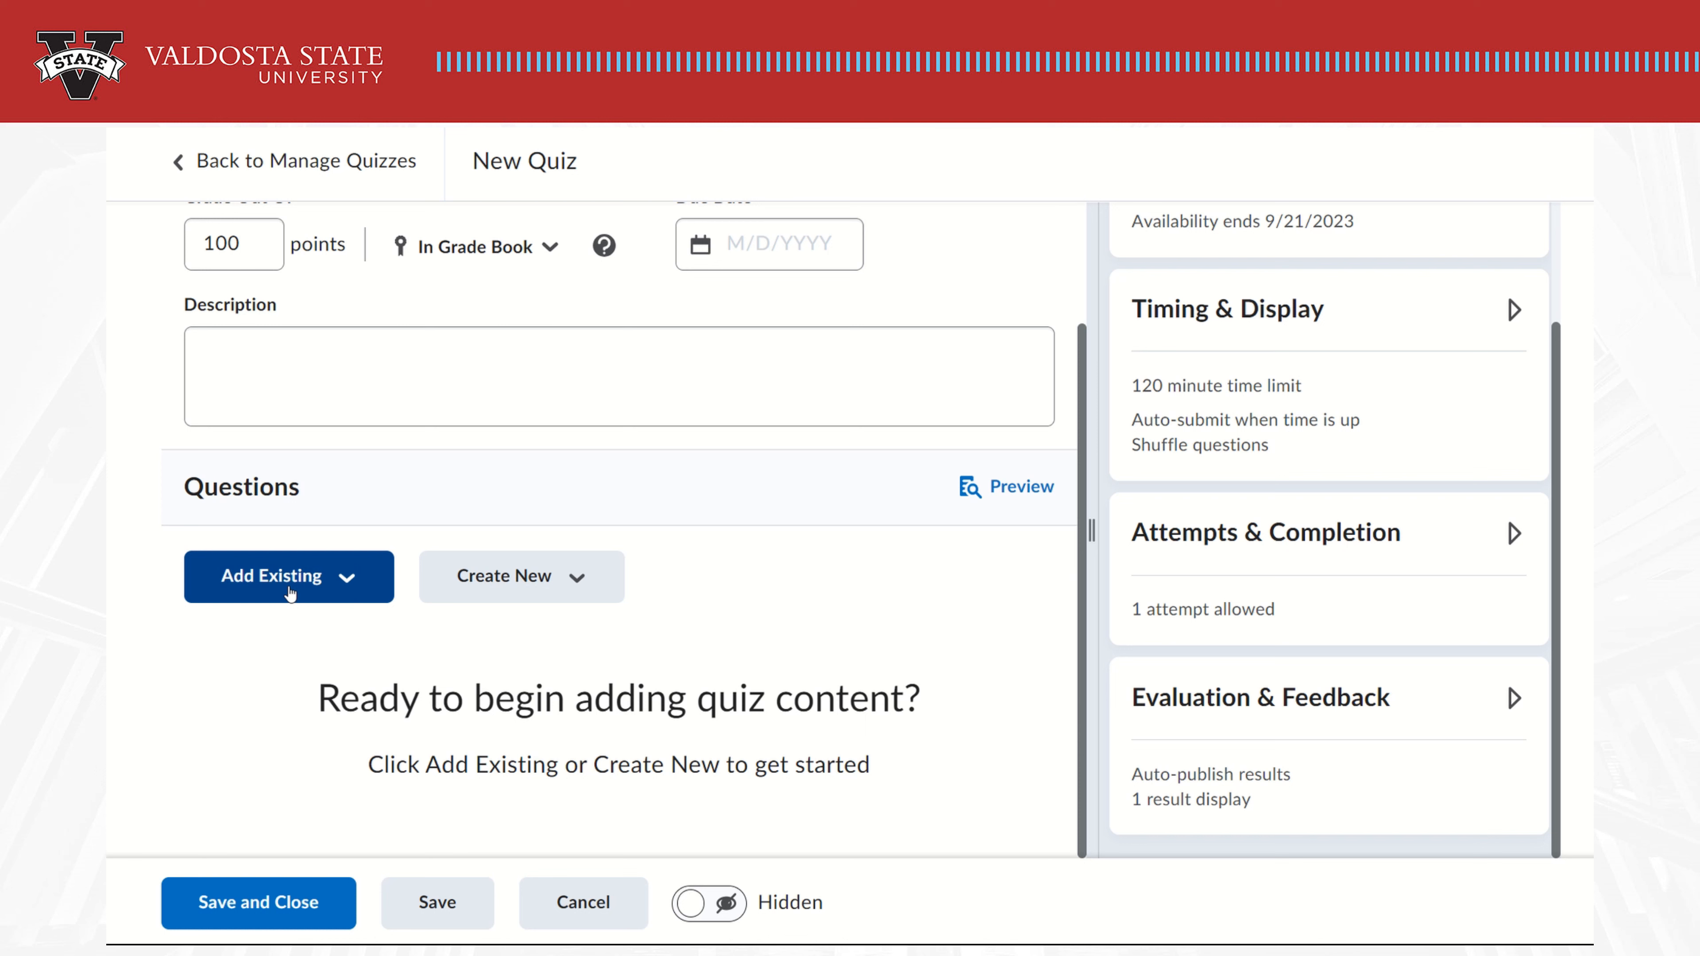
click(510, 571)
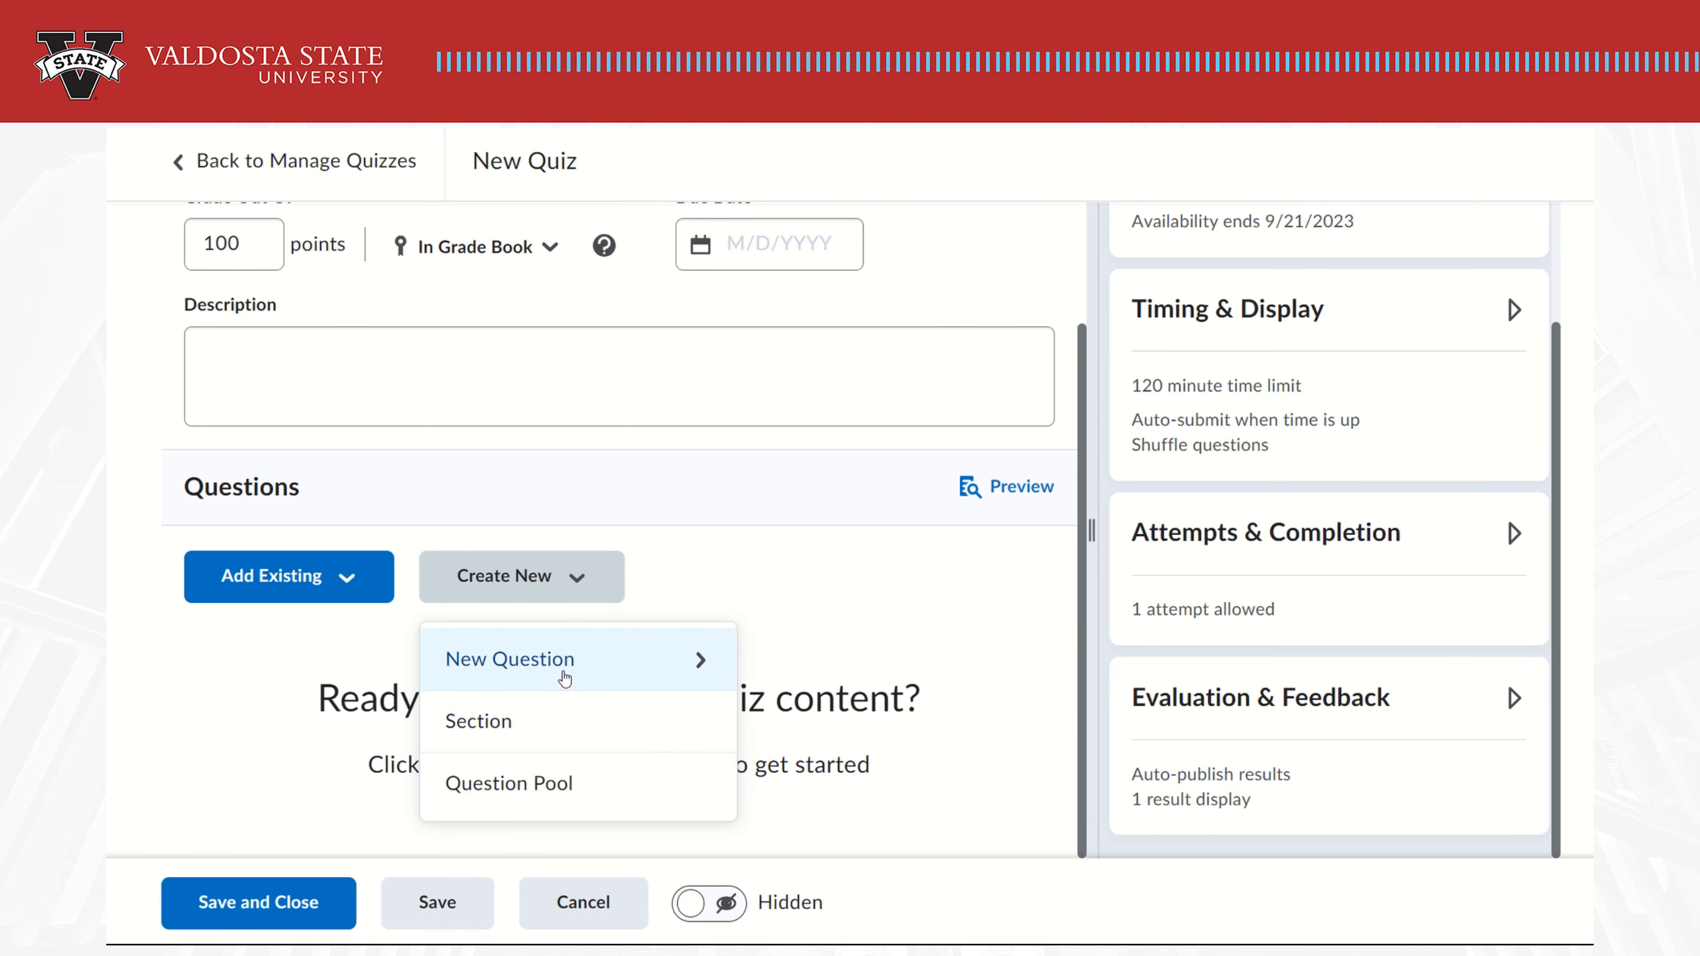
click(564, 678)
scroll(550, 721, down, 5)
scroll(545, 725, up, 5)
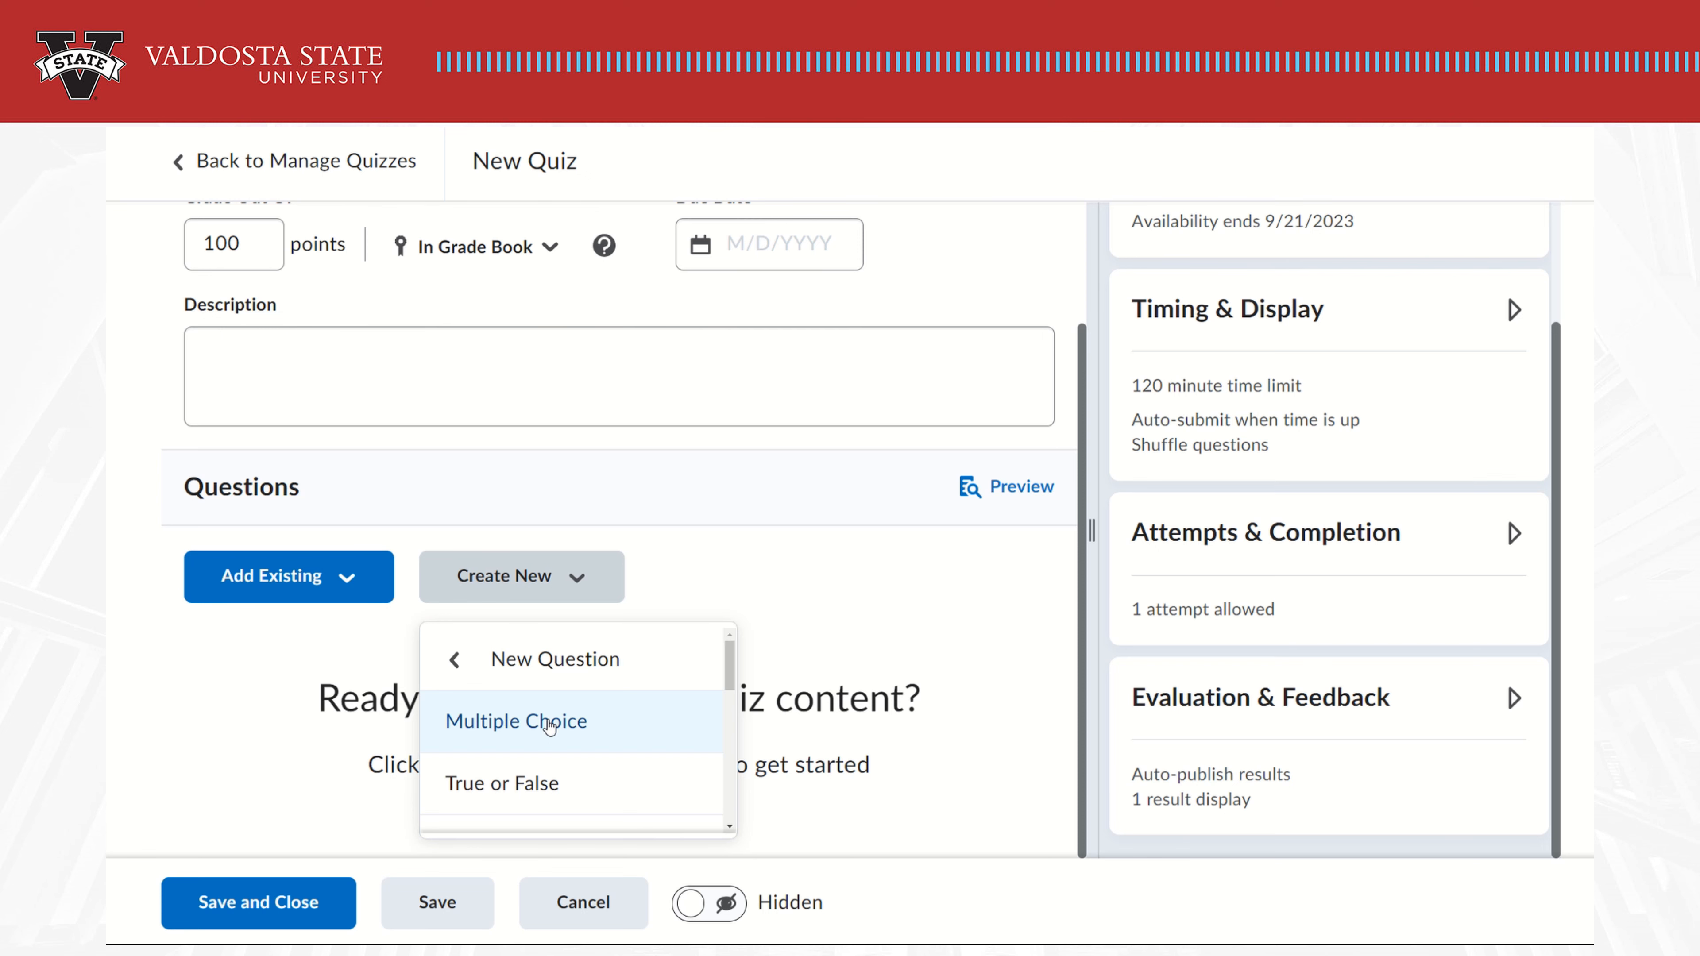
click(549, 723)
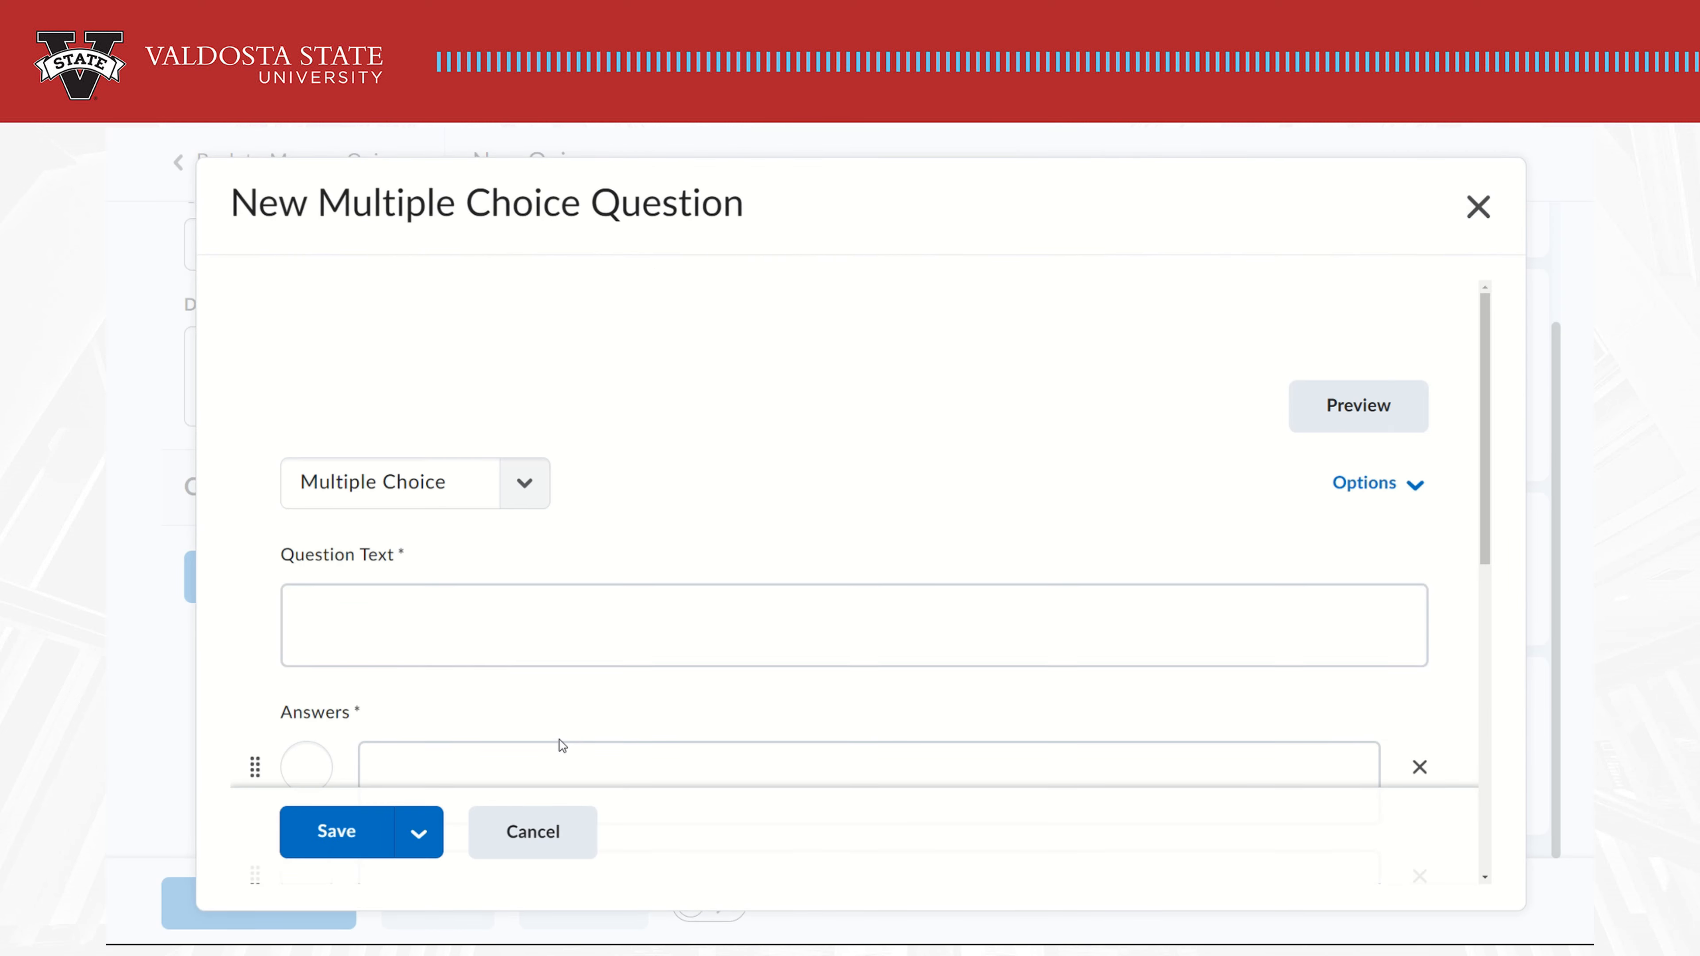
Enter the question text 'Here is where you put the question'
scroll(677, 461, down, 1)
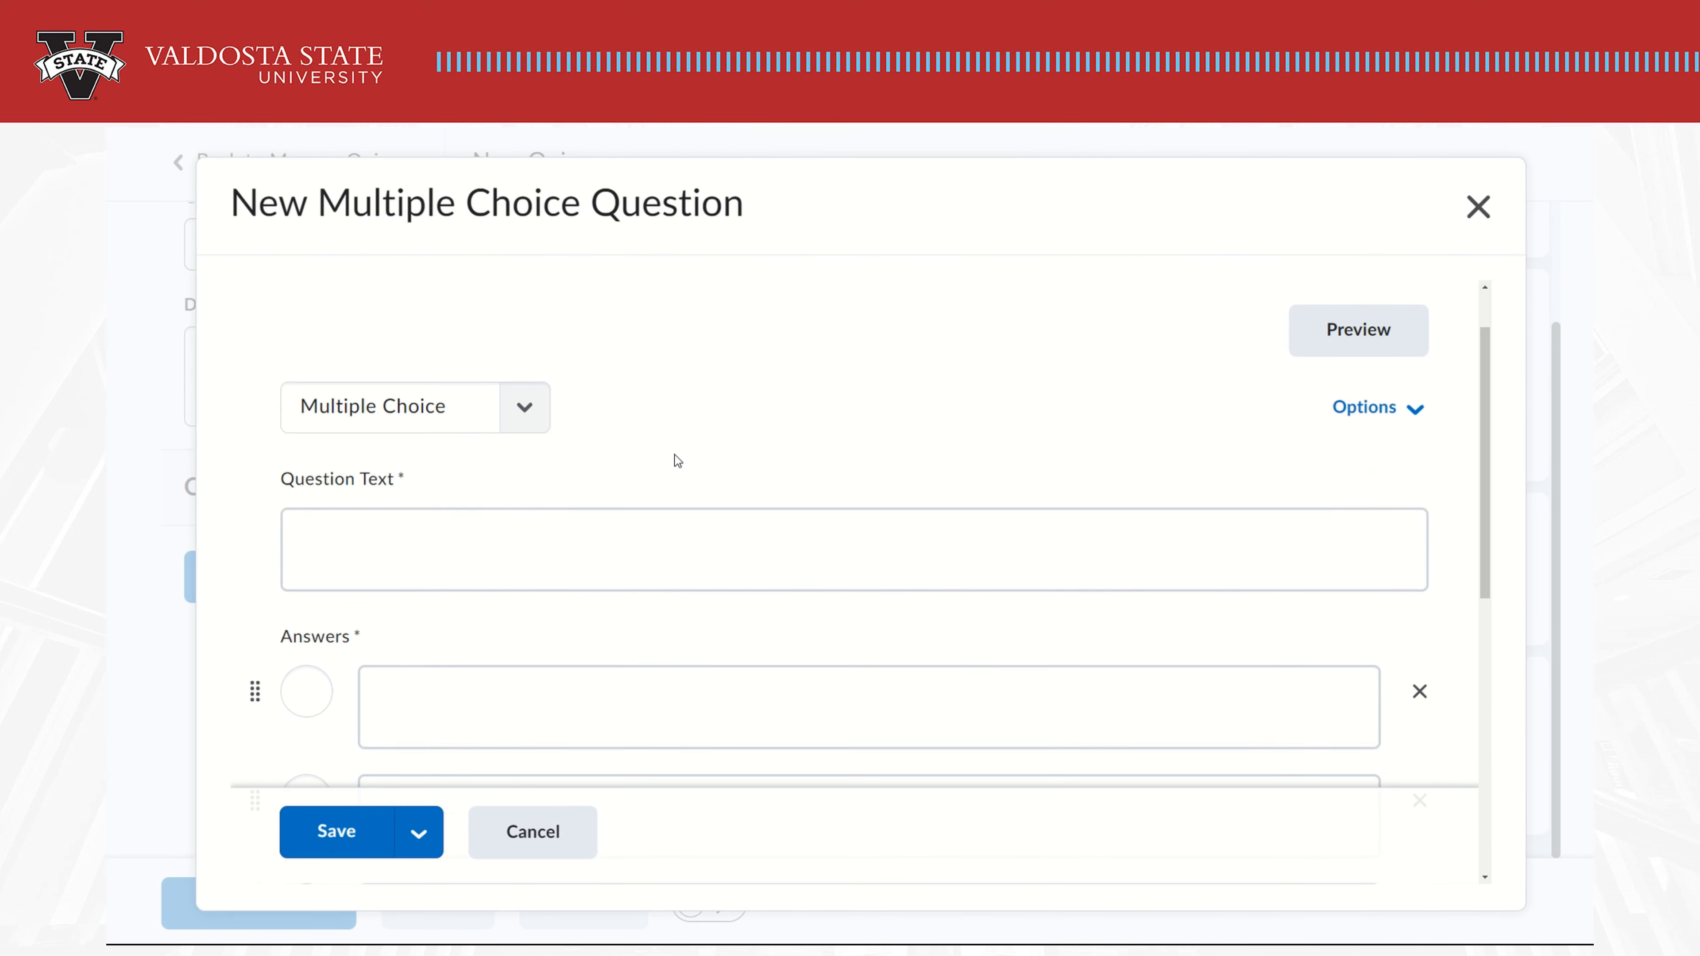
click(524, 568)
text(Here is where you put the question)
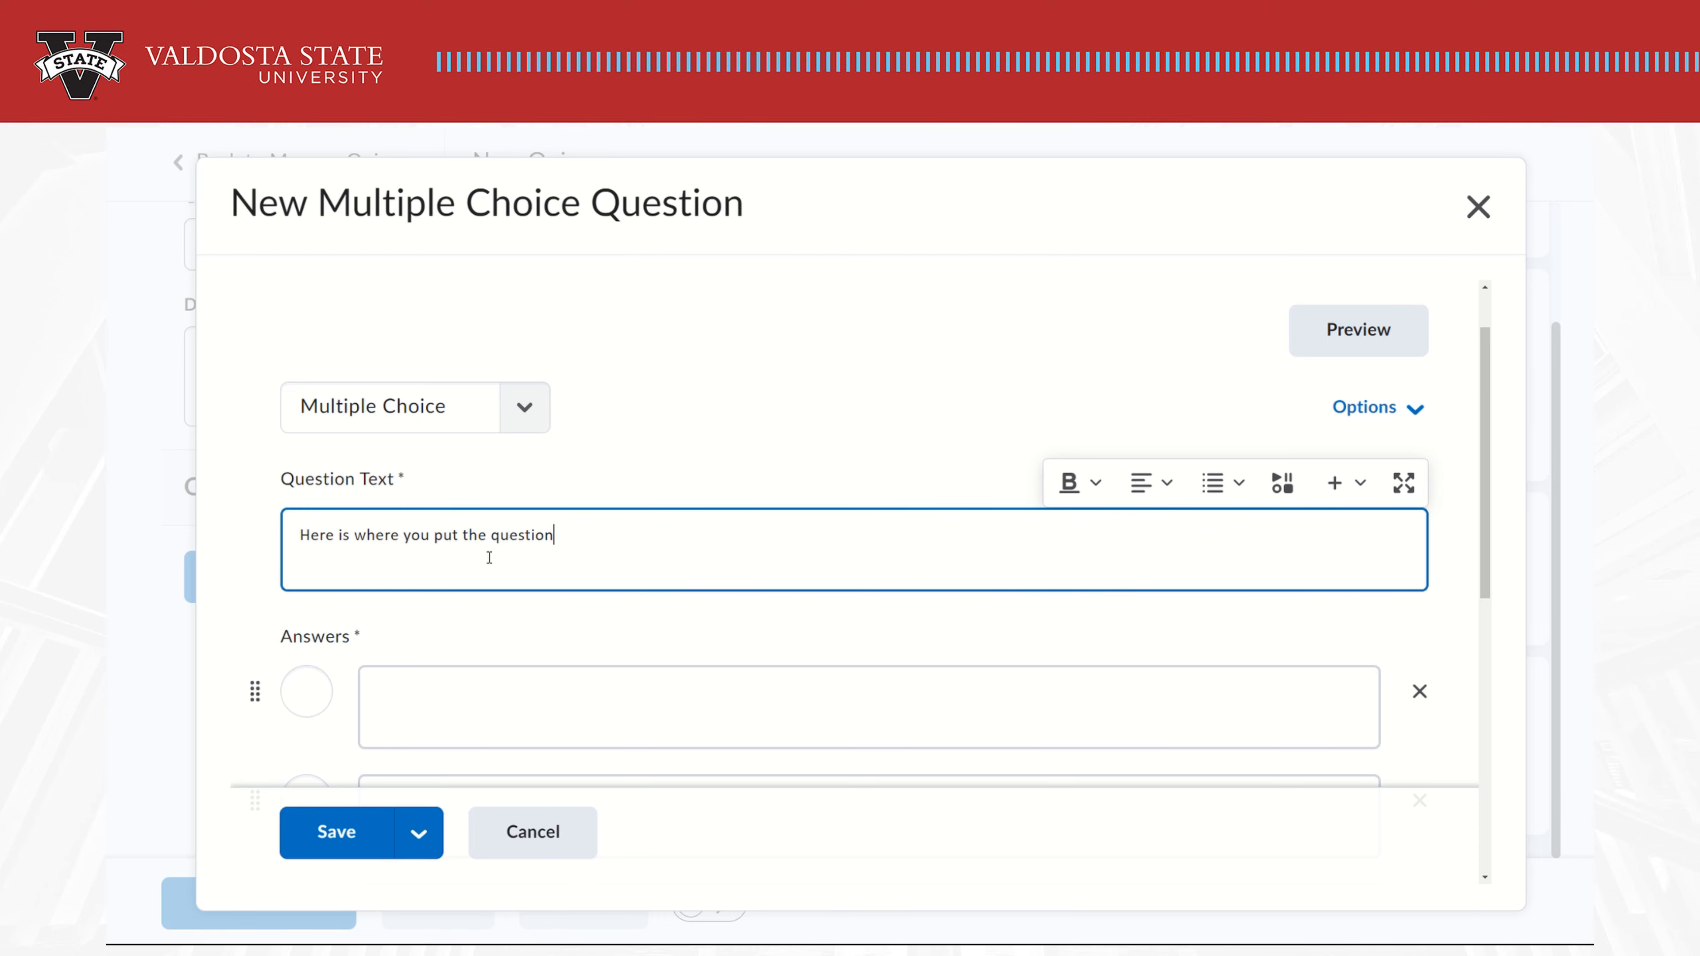
Fill in answers 1, 2, 3 and 4, marking 2 as the correct answer
scroll(490, 559, down, 3)
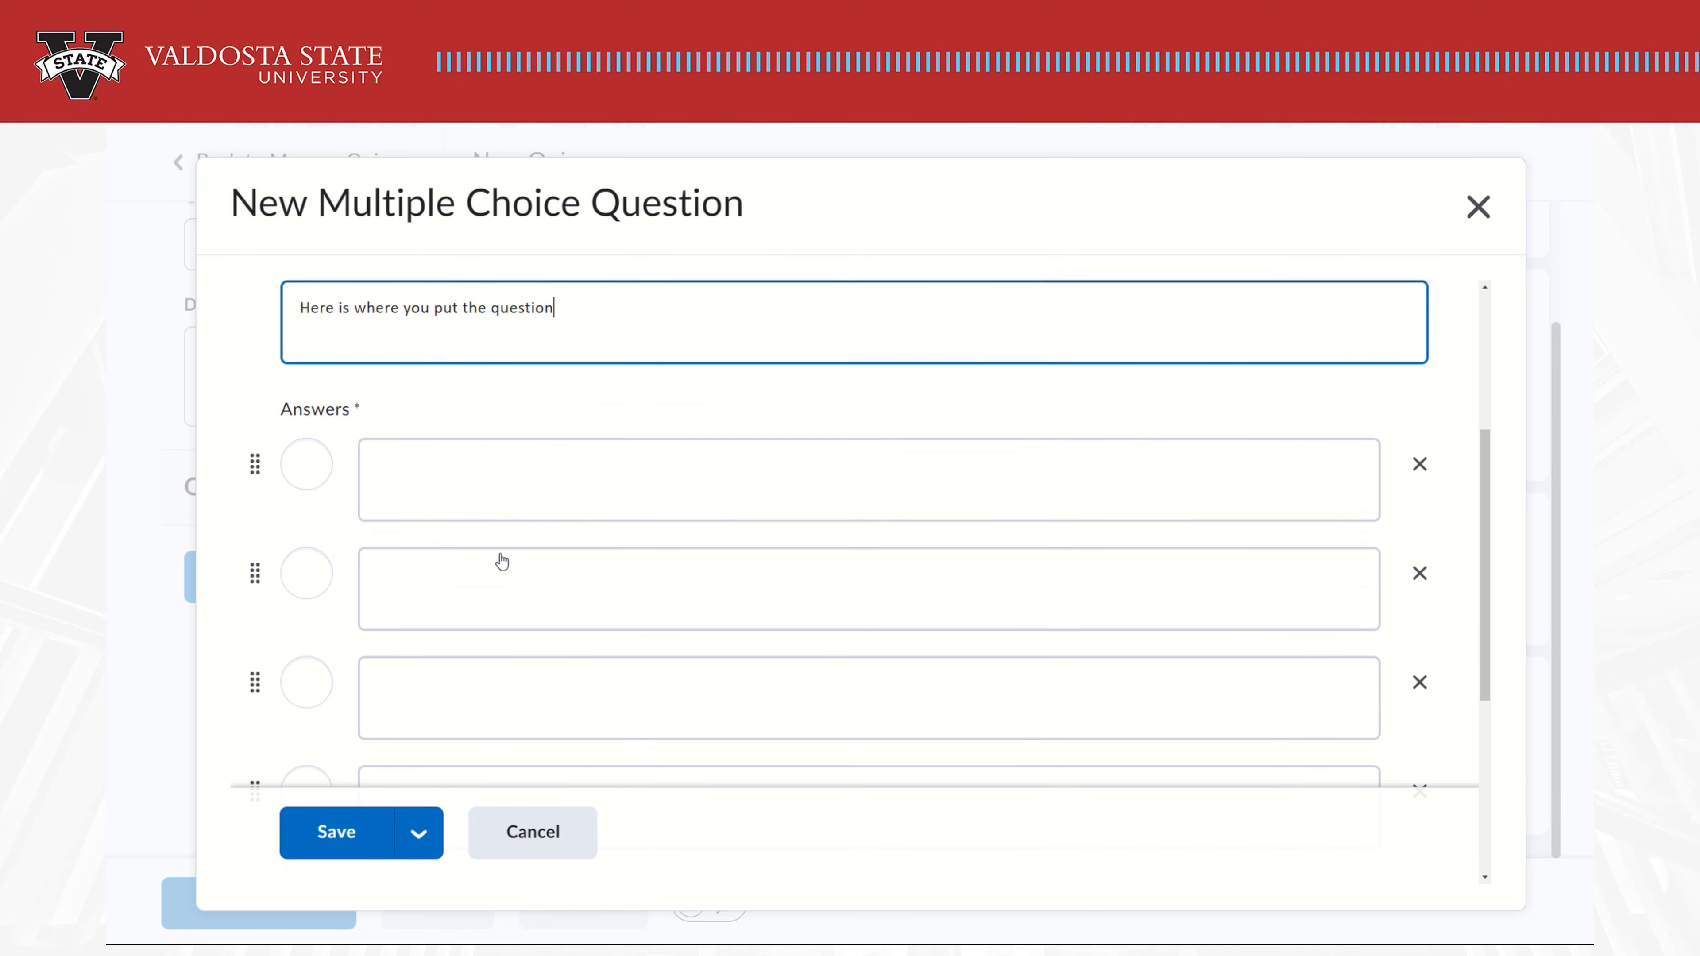
click(559, 486)
text(1)
click(589, 615)
text(2)
click(539, 697)
text(3)
scroll(527, 665, down, 2)
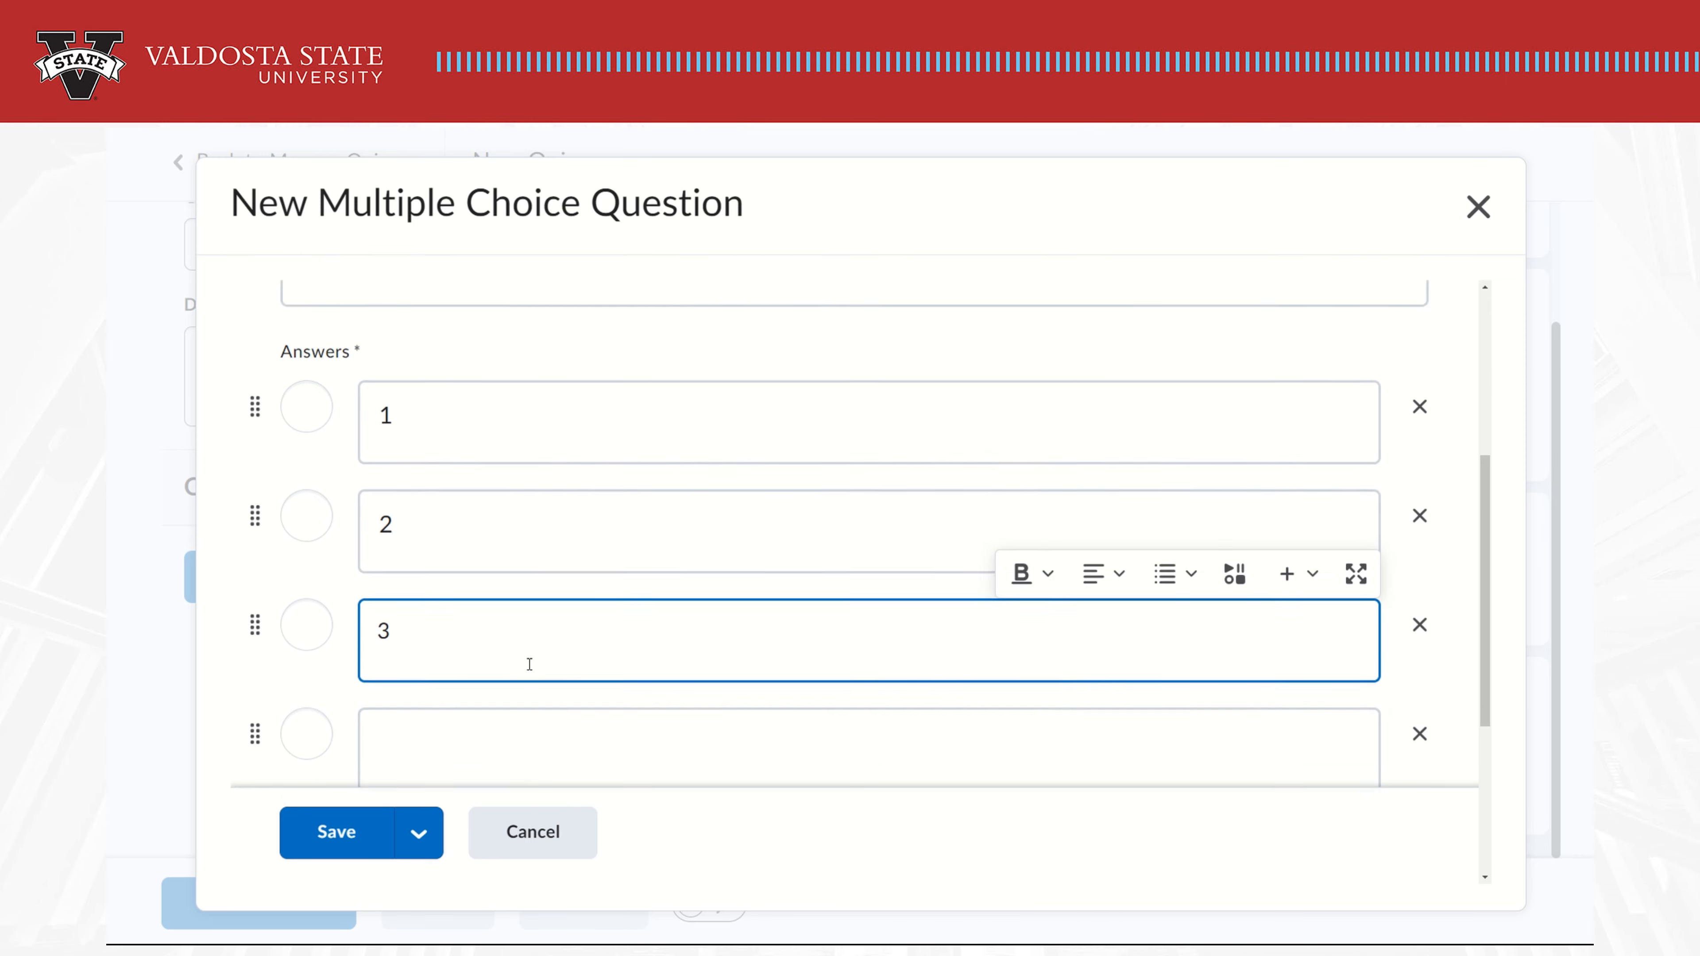
click(527, 671)
text(4)
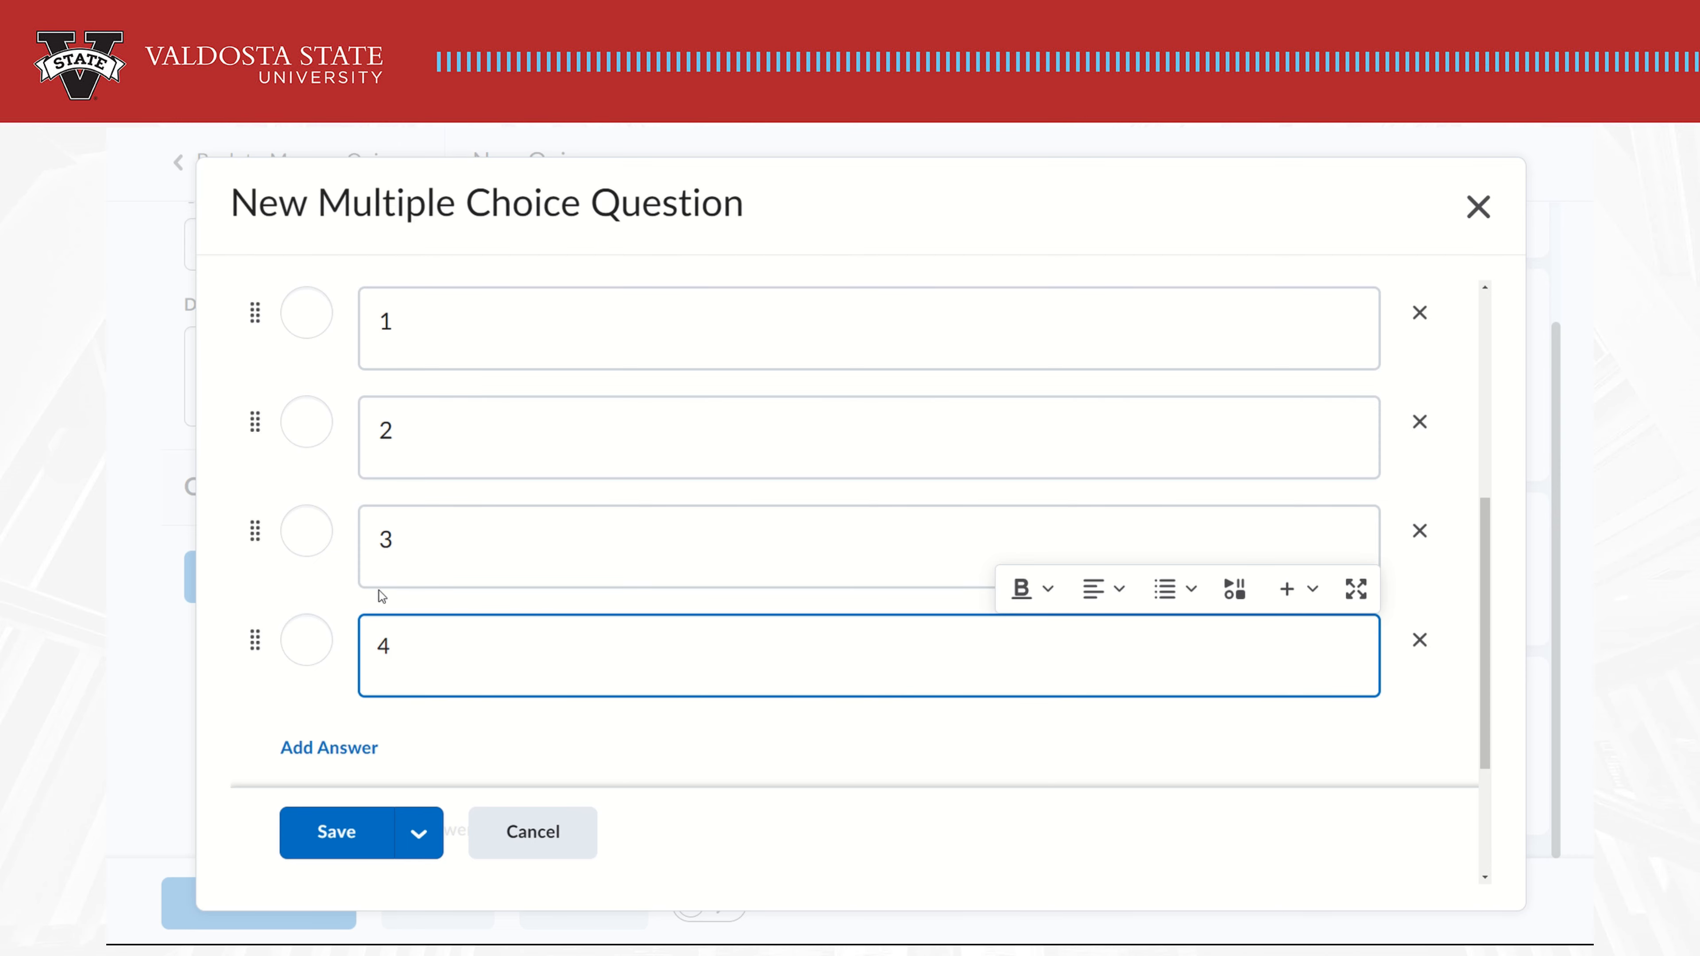
click(322, 433)
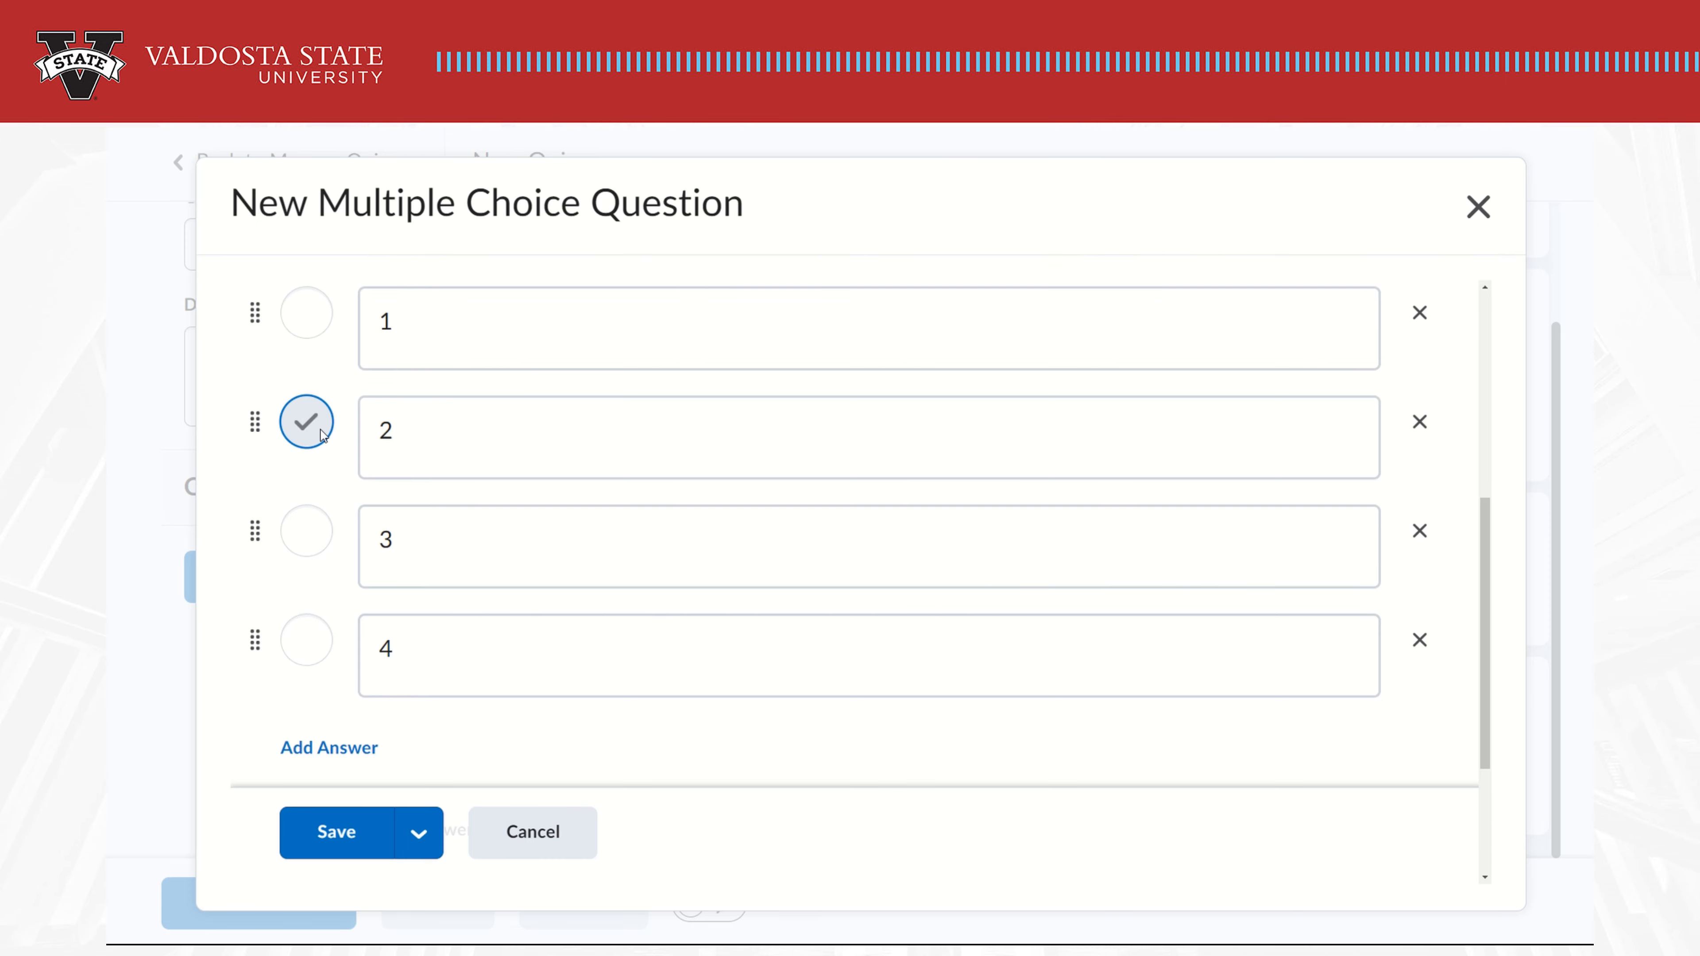
Delete the fourth answer and add a new answer row containing 4
click(1420, 642)
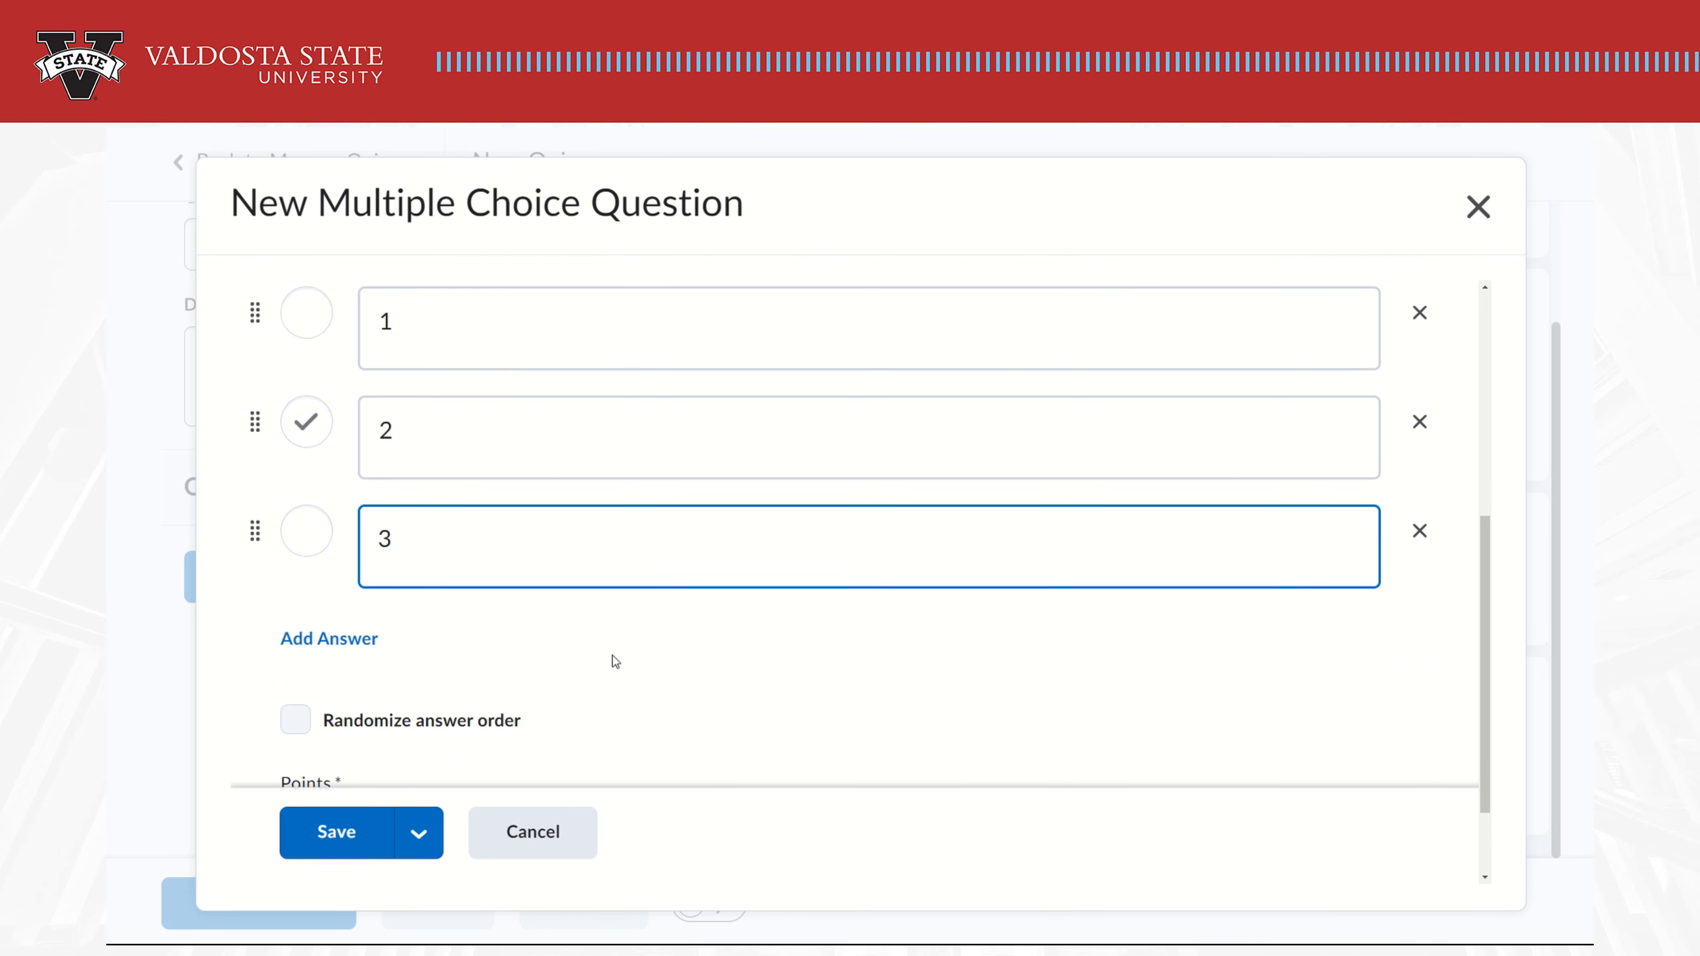
click(353, 645)
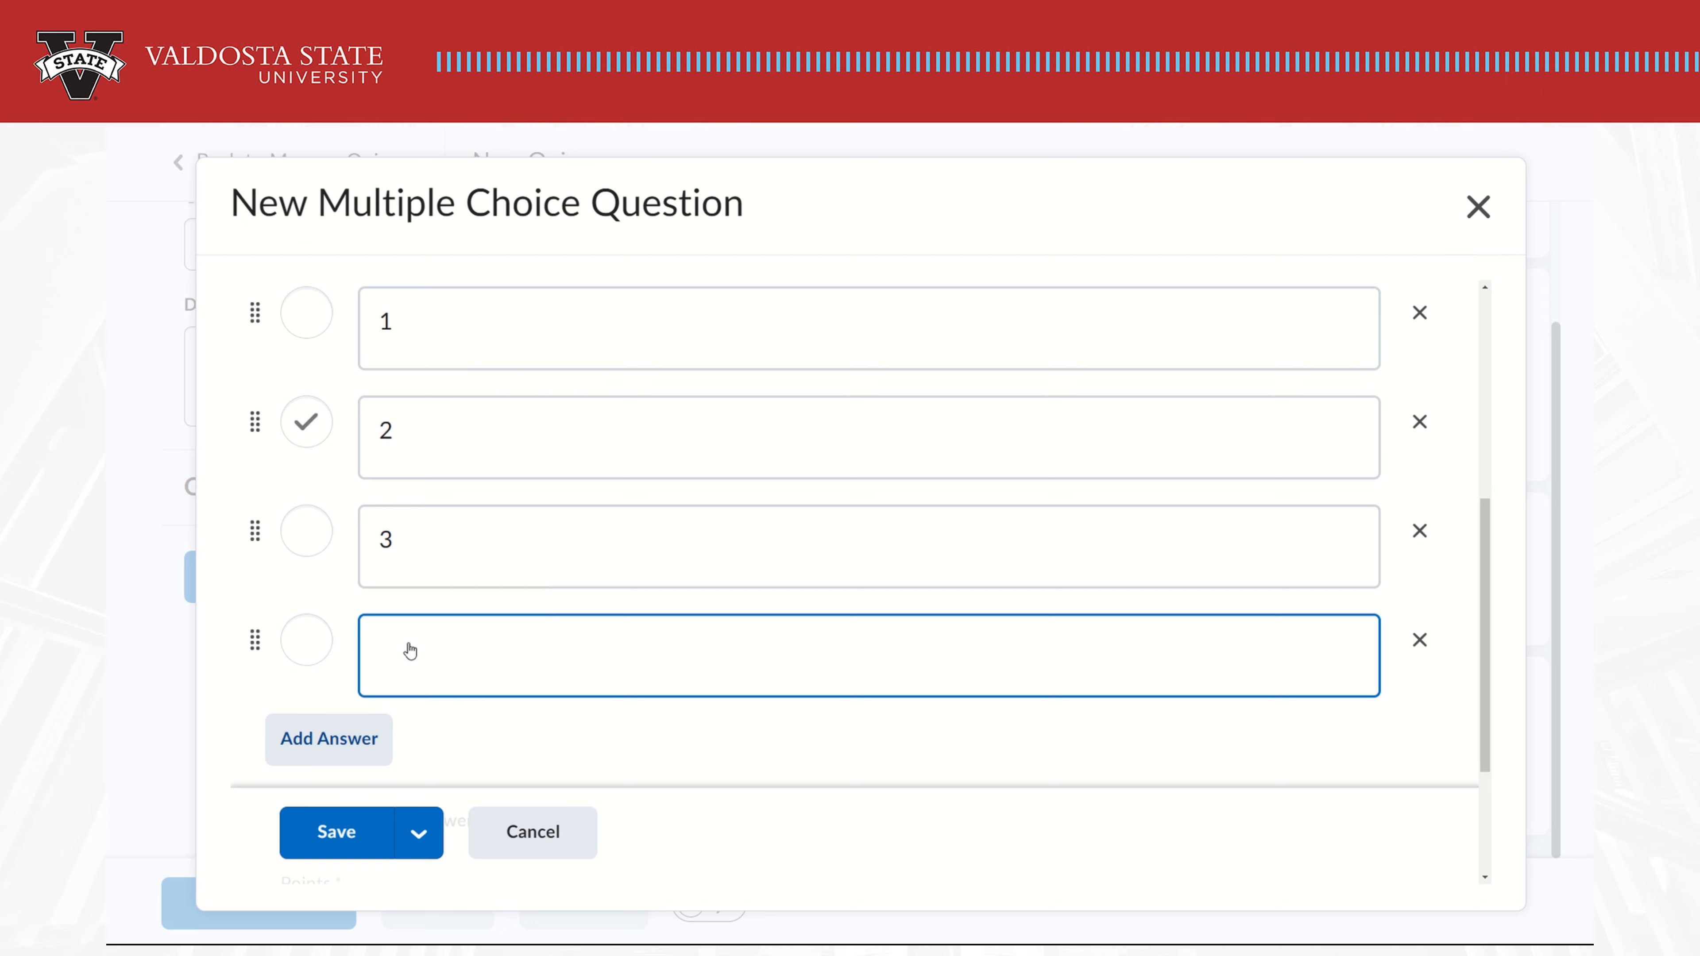
text(4)
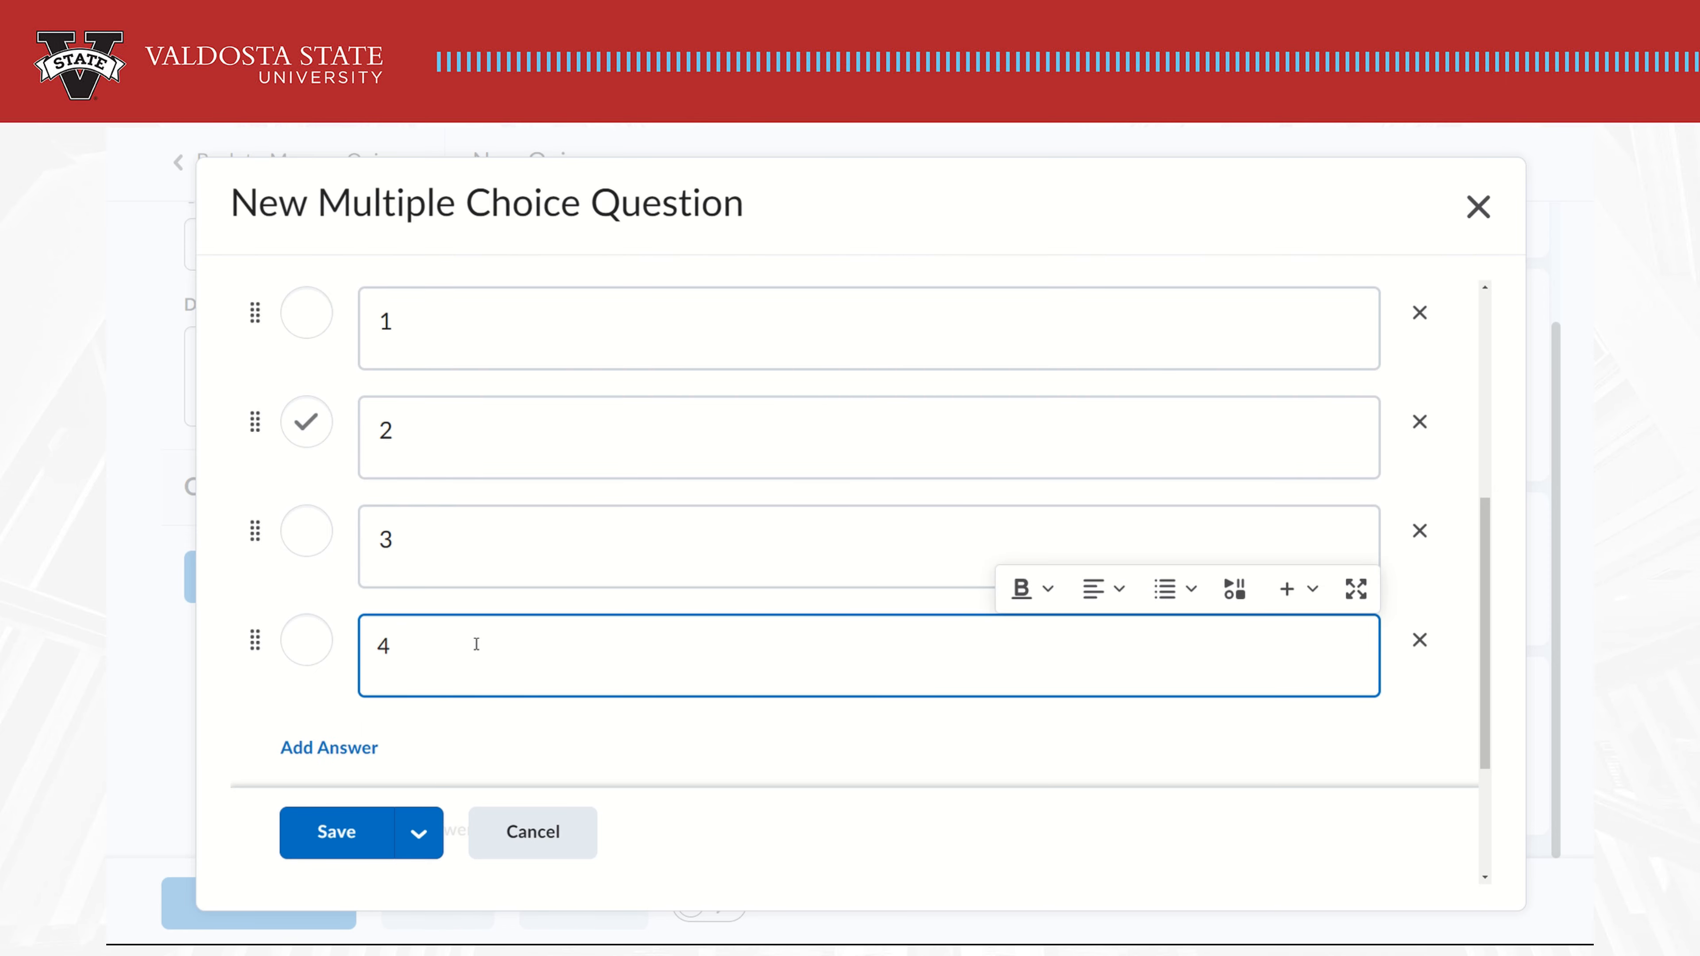
scroll(476, 644, down, 3)
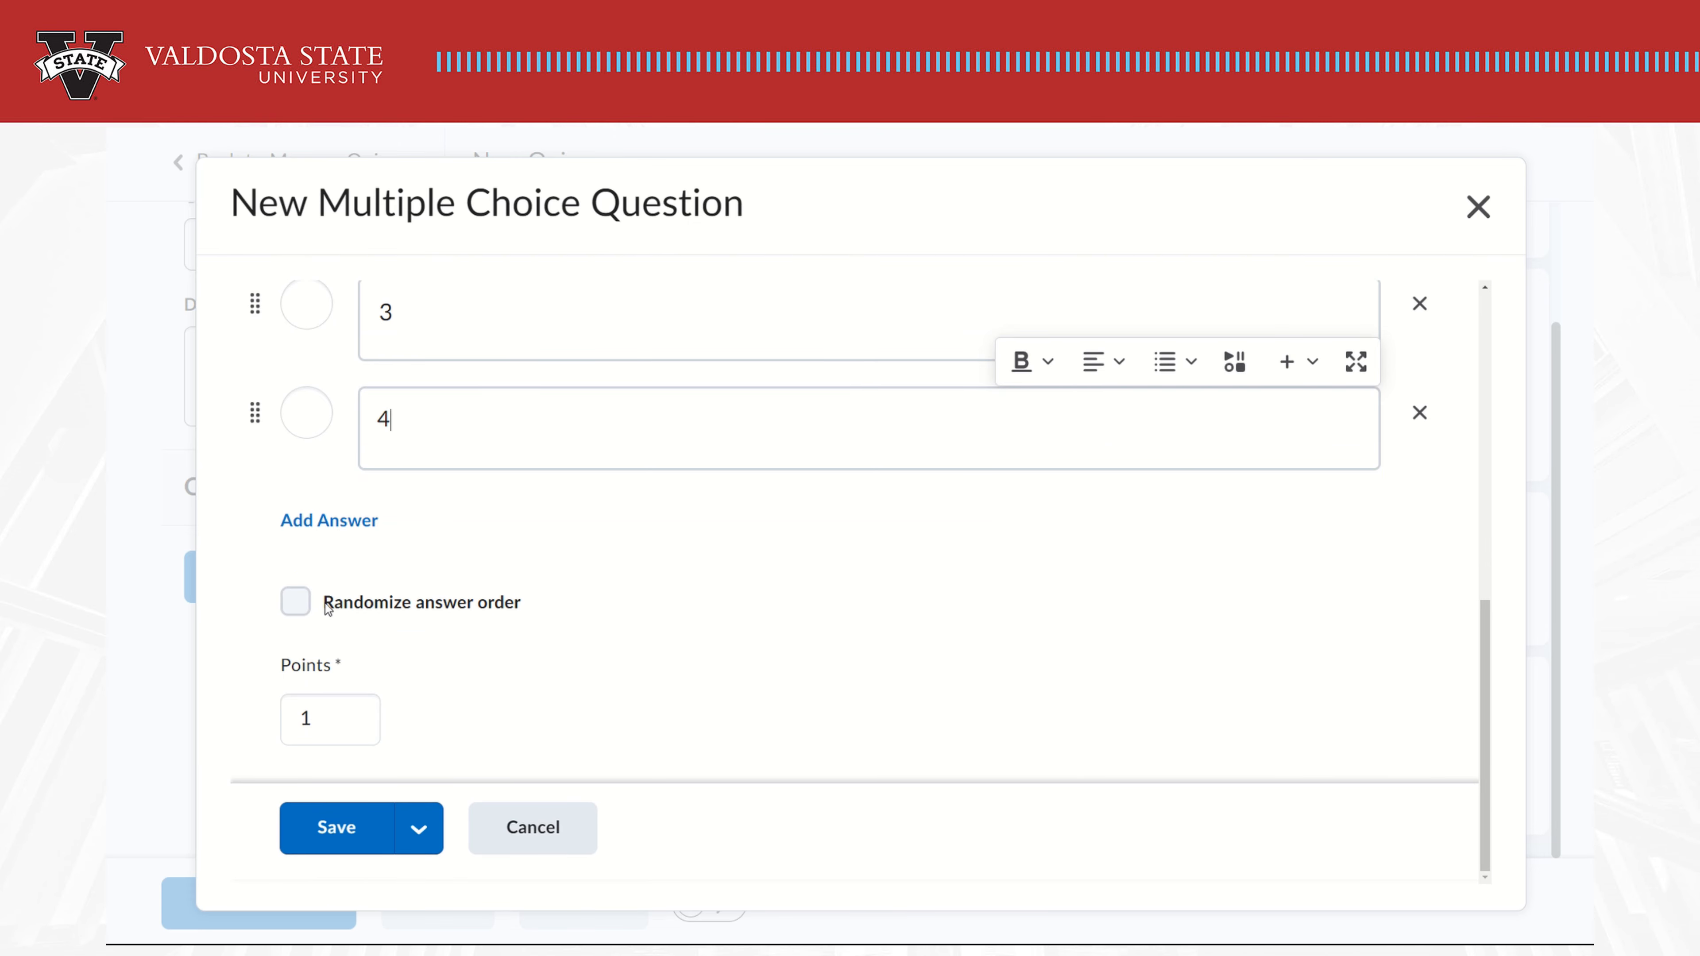
Randomize the answer order, set the question to 2 points, and save it
click(289, 612)
drag(326, 718, 271, 730)
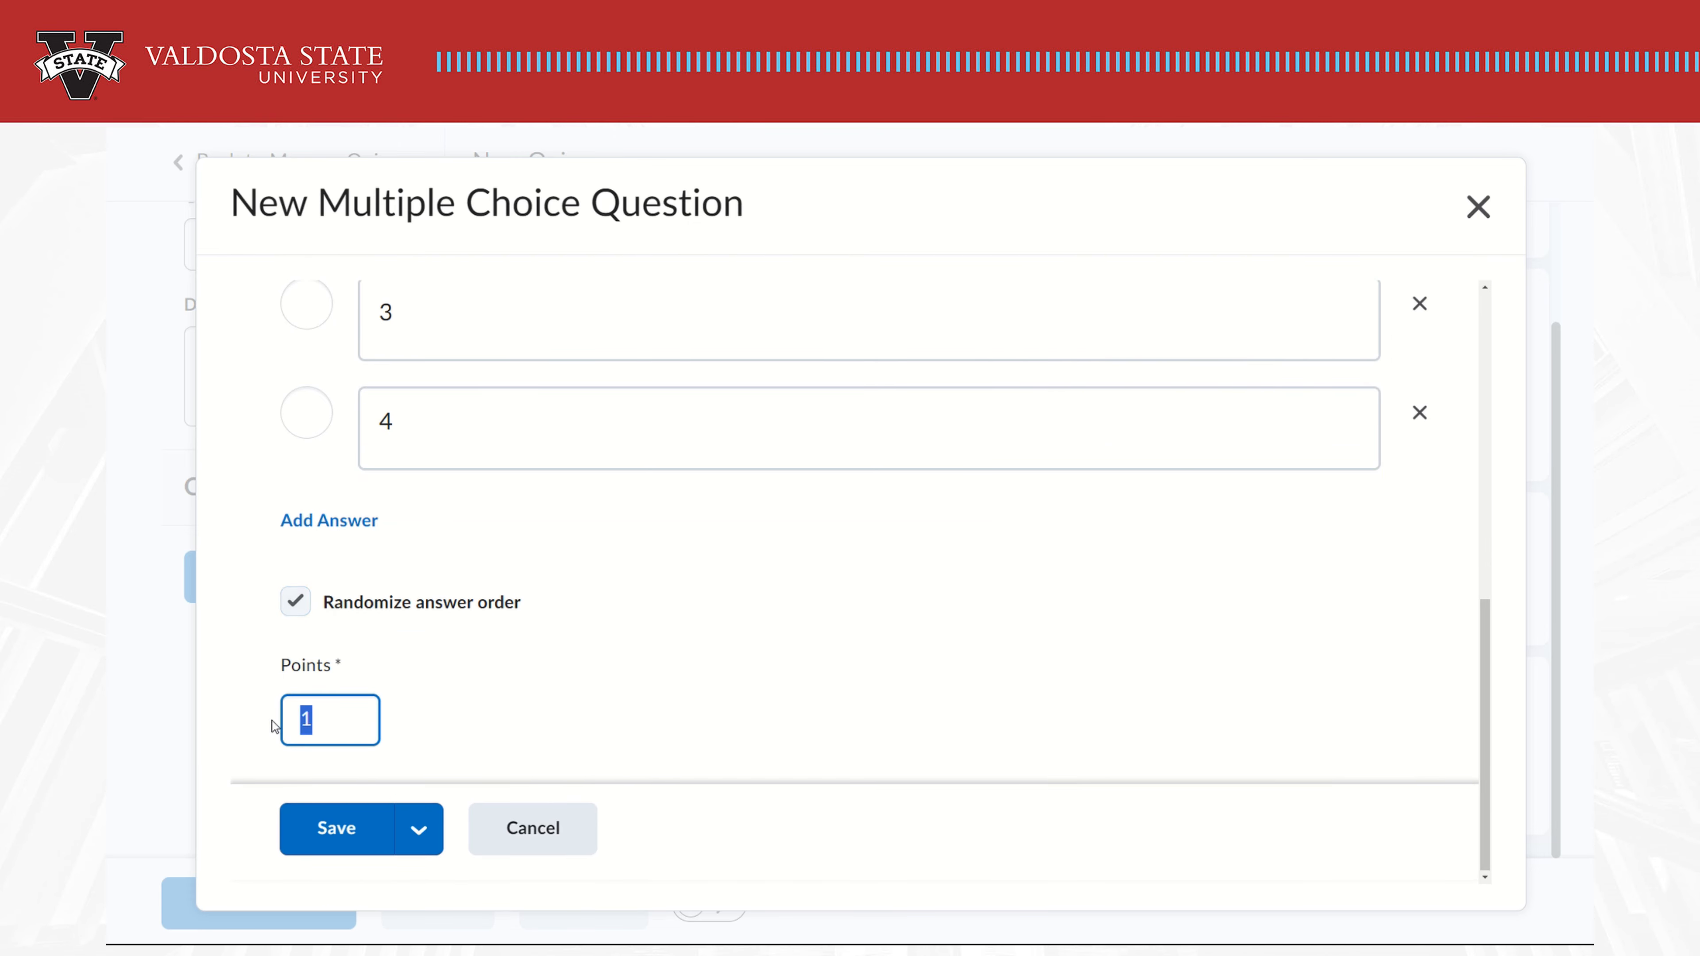
text(2)
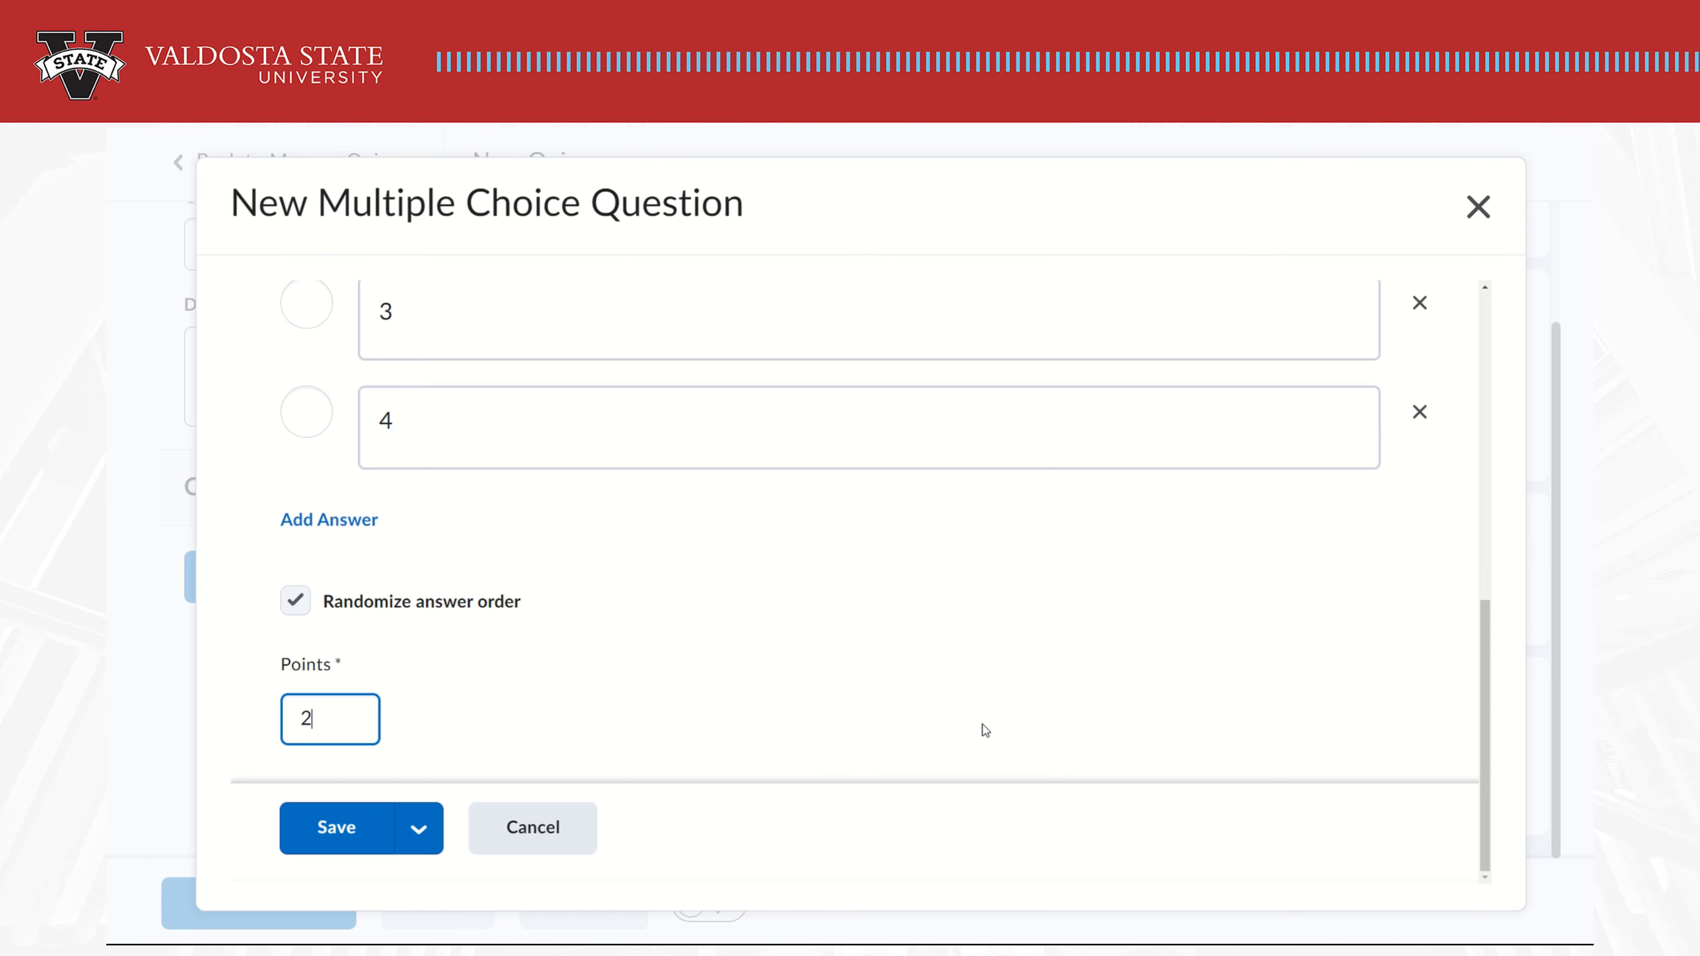
click(368, 832)
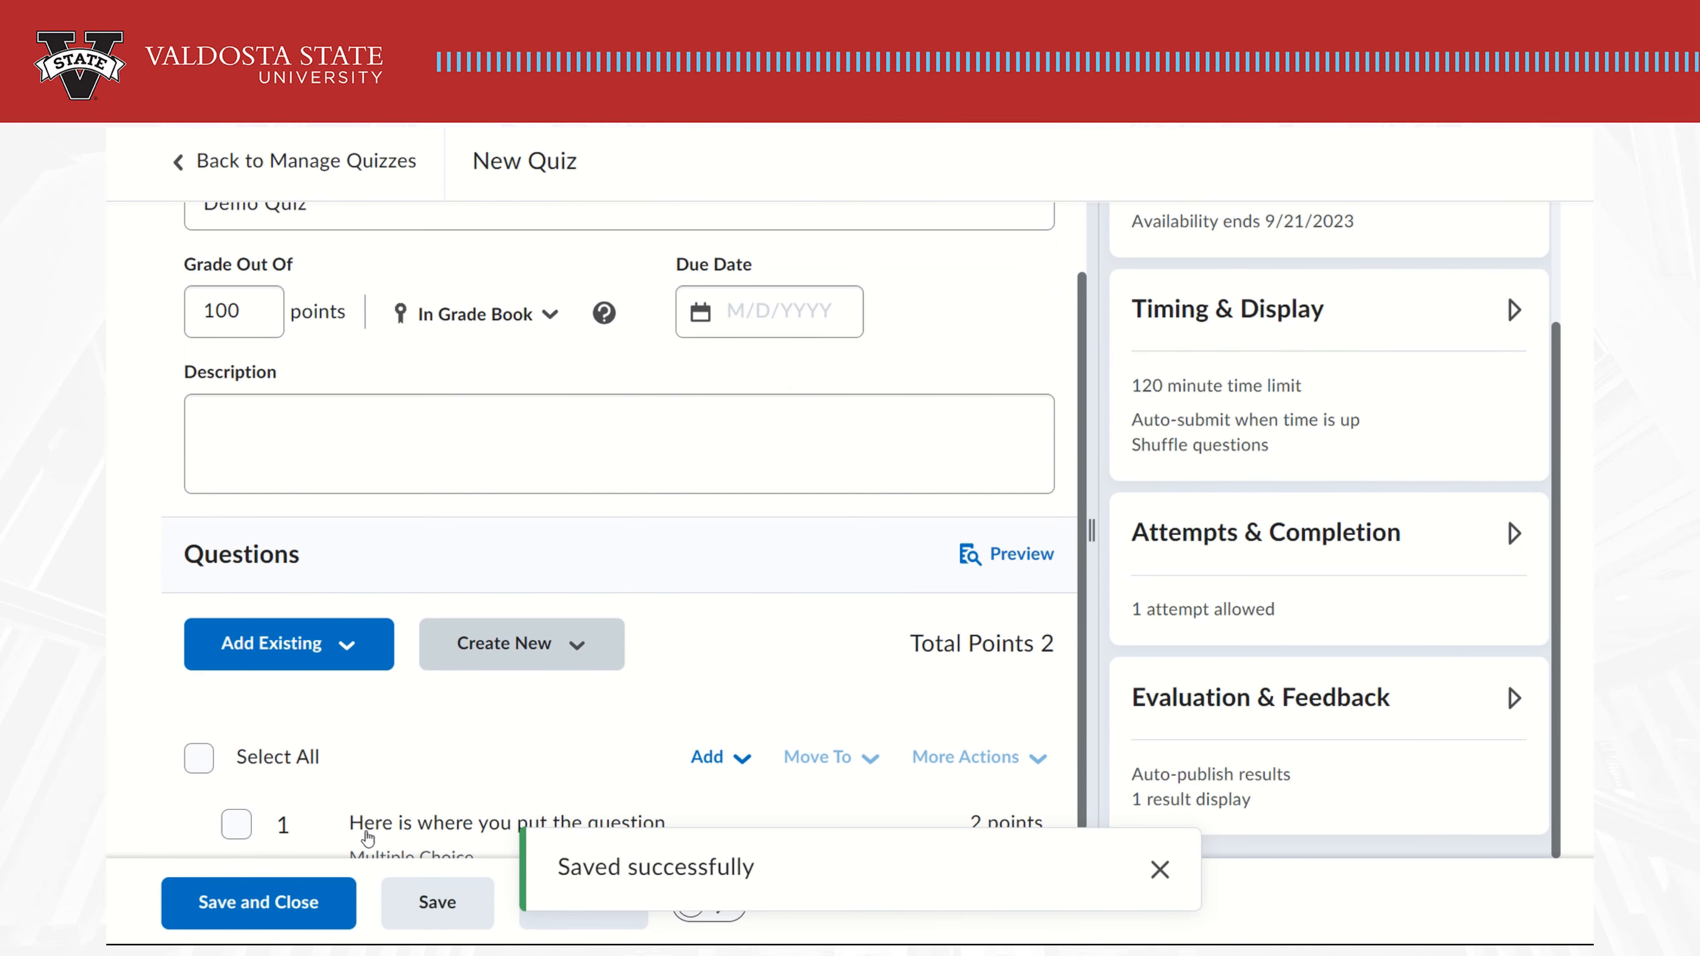